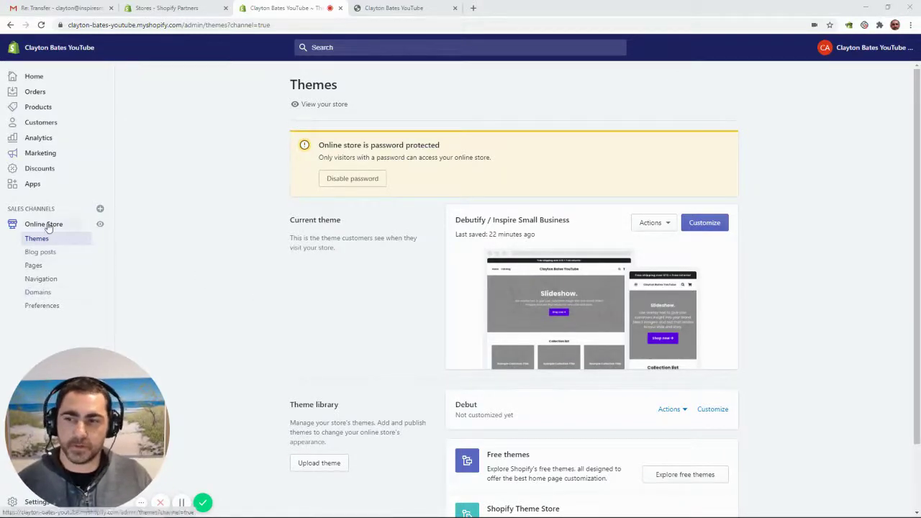
Open the online store's Main menu in the navigation settings, checking the storefront's current header menu on the way
{"action": "left_click", "coordinate": [42, 279]}
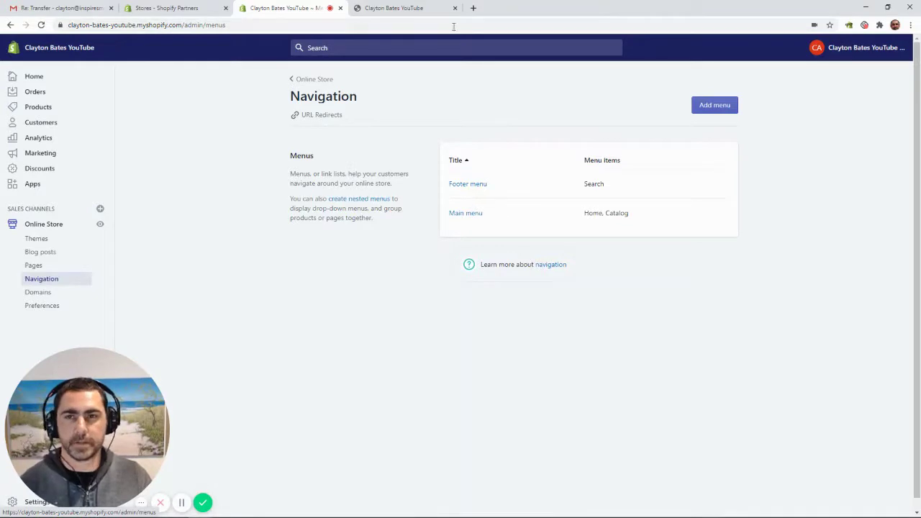
{"action": "left_click", "coordinate": [394, 8]}
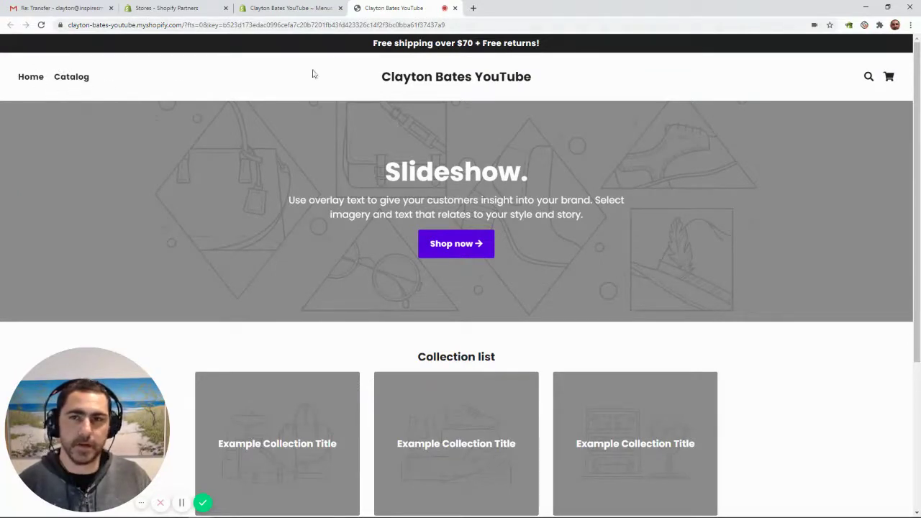
{"action": "left_click", "coordinate": [302, 8]}
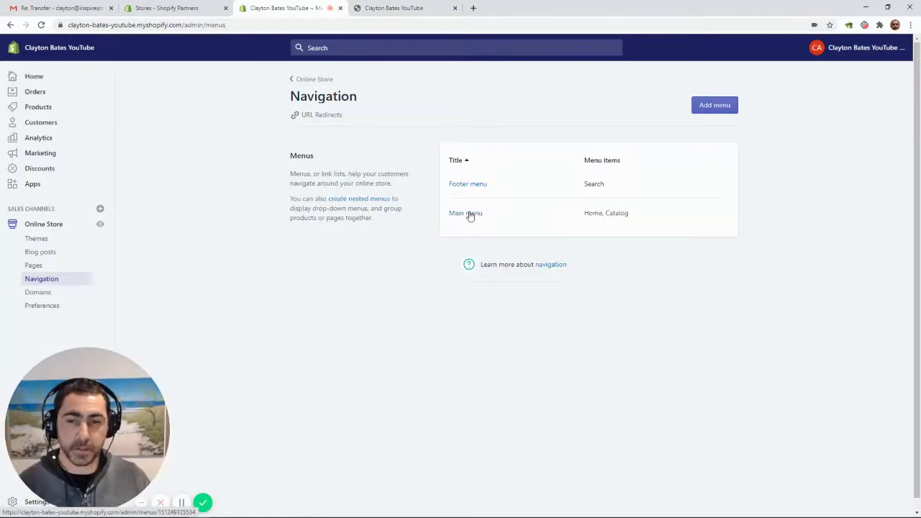
{"action": "left_click", "coordinate": [469, 214]}
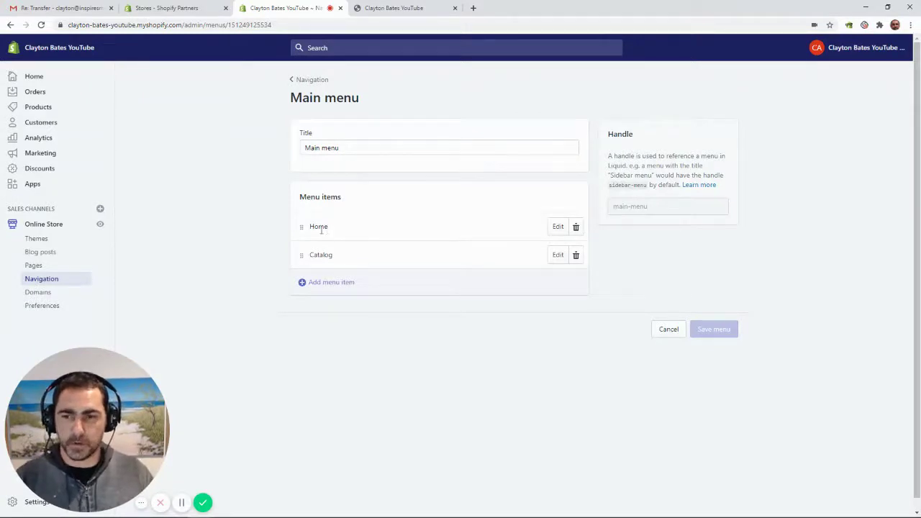
Rename the Home menu item as HOME and apply the change
{"action": "left_click", "coordinate": [558, 227]}
{"action": "double_click", "coordinate": [400, 279]}
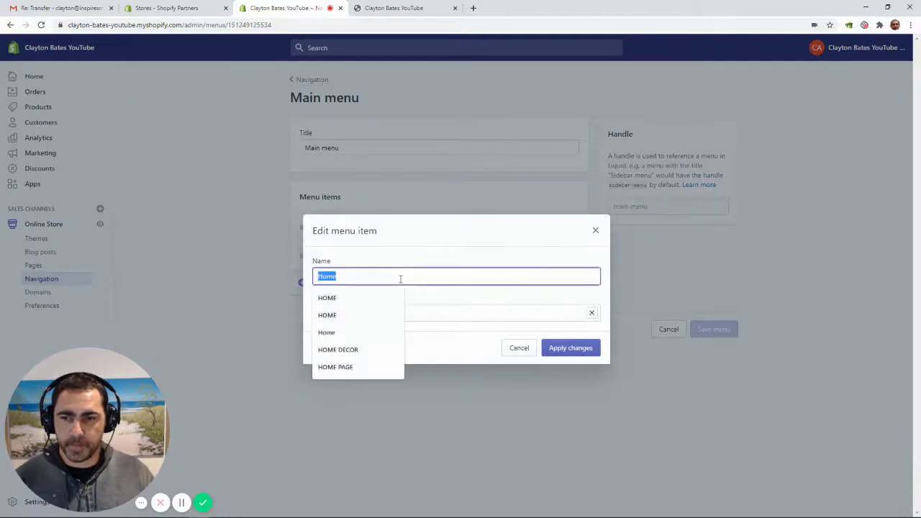
{"action": "left_click", "coordinate": [375, 297]}
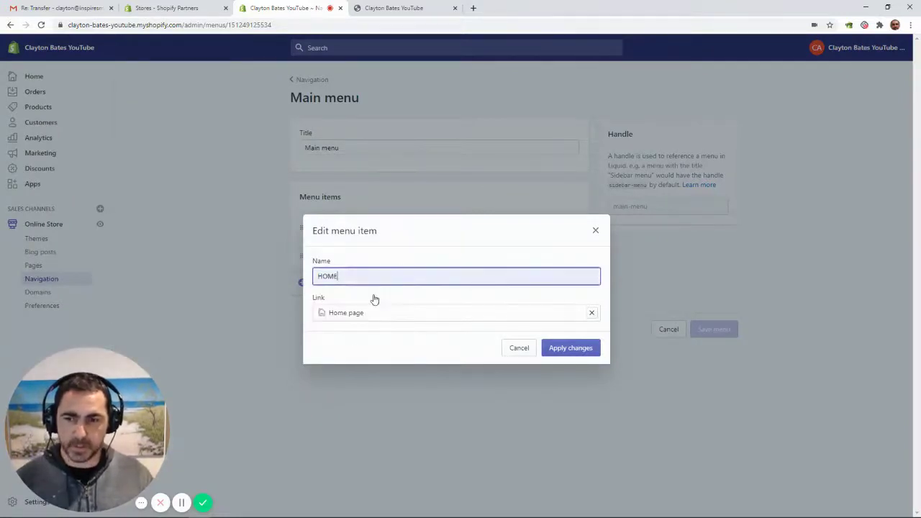
{"action": "left_click", "coordinate": [565, 348]}
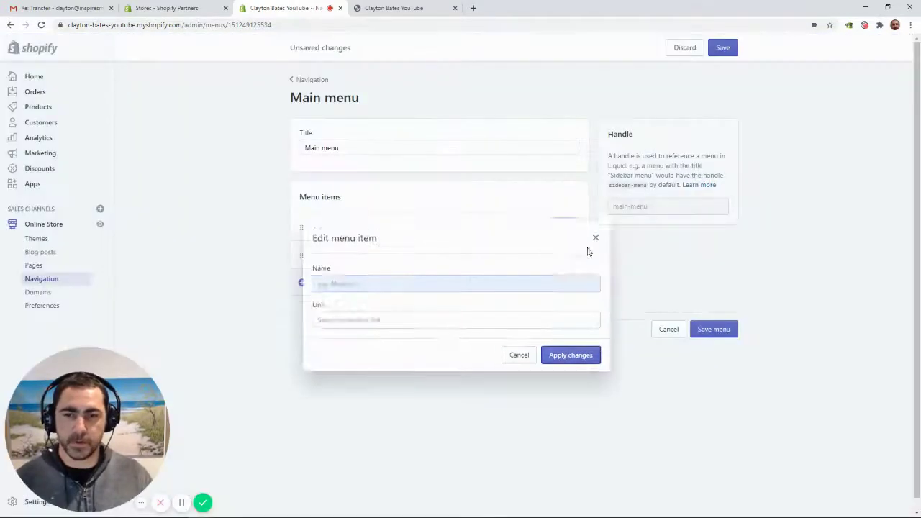
Clear the HOME menu item's link and set it to Home page again
{"action": "left_click", "coordinate": [558, 227]}
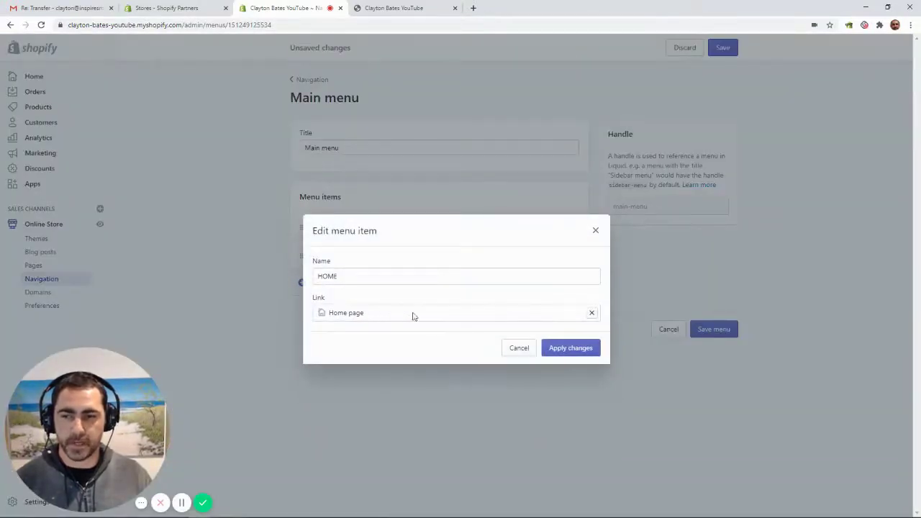
{"action": "left_click", "coordinate": [592, 316]}
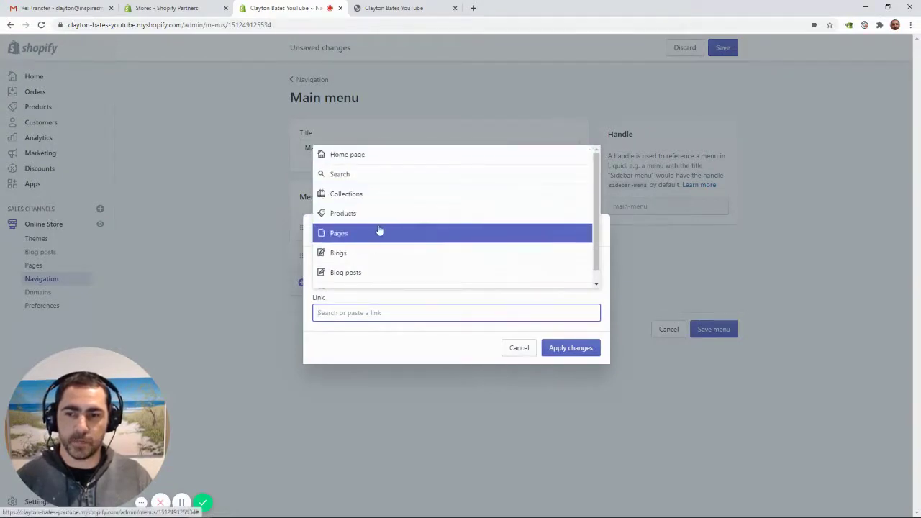
{"action": "left_click", "coordinate": [367, 155]}
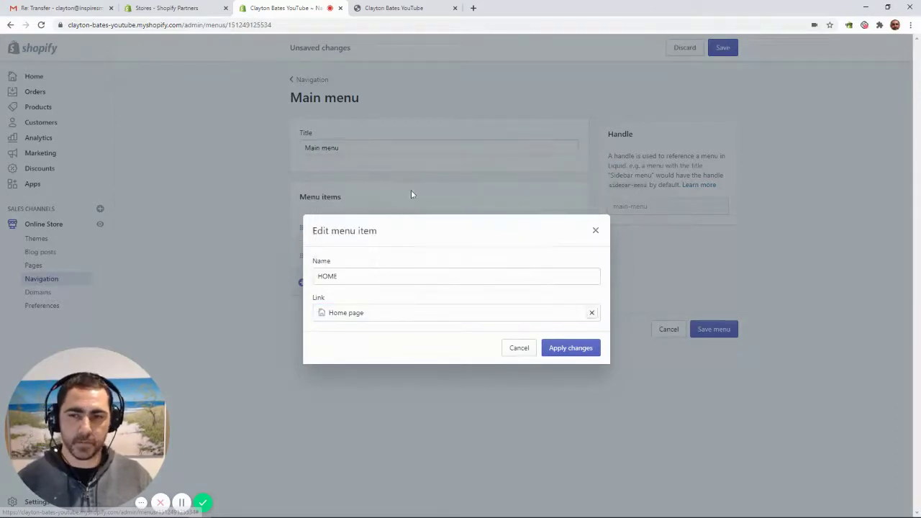
{"action": "left_click", "coordinate": [561, 349]}
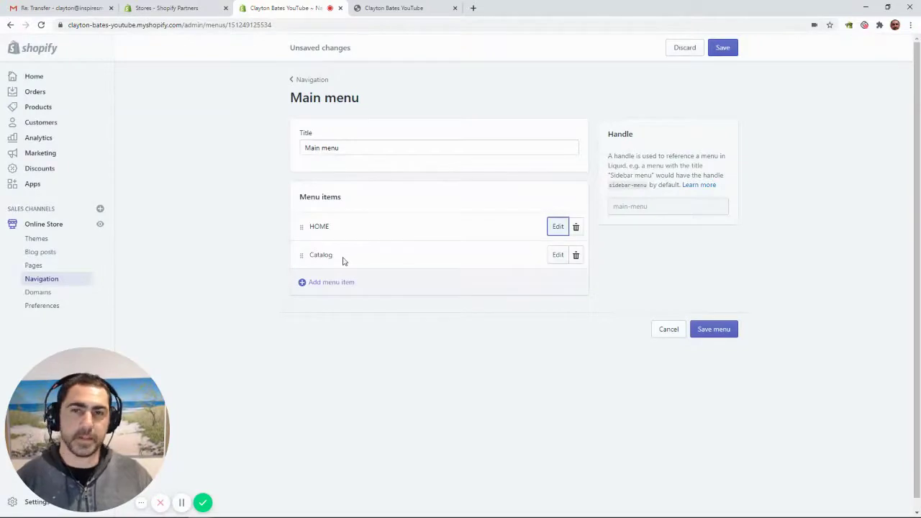
Delete the Catalog menu item and add an item named SHOP that links to All Products from the Products category
{"action": "left_click", "coordinate": [576, 255]}
{"action": "left_click", "coordinate": [585, 157]}
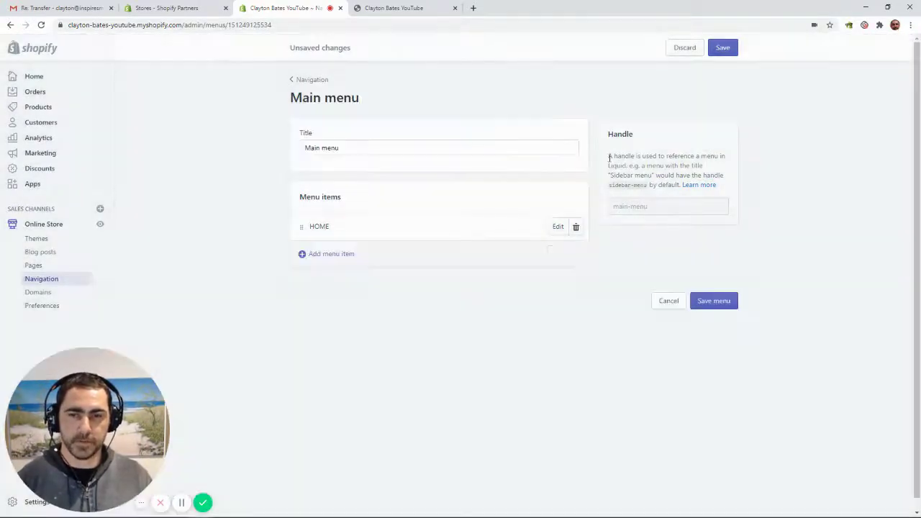
{"action": "left_click", "coordinate": [355, 255]}
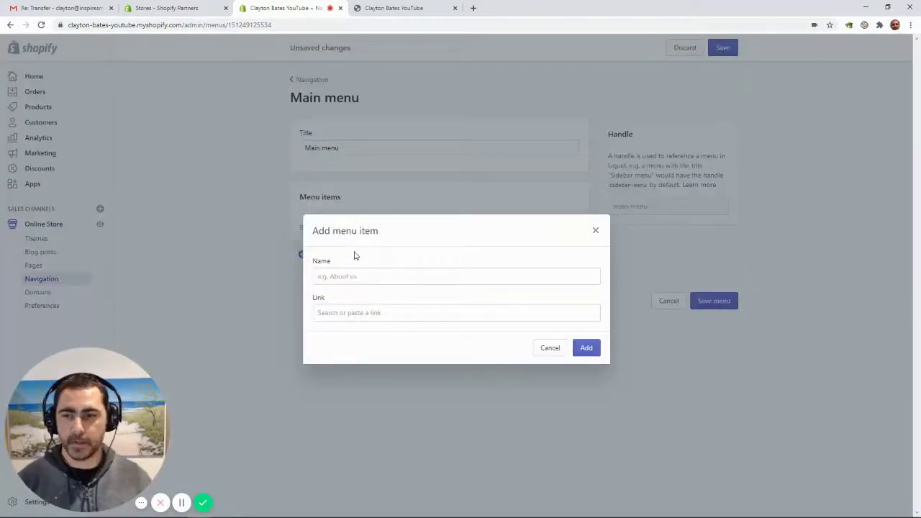
{"action": "left_click", "coordinate": [342, 311]}
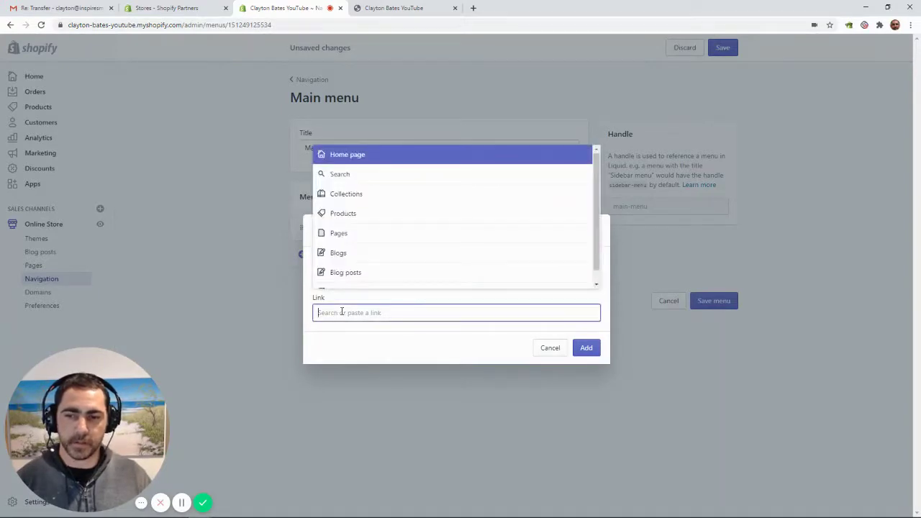
{"action": "left_click", "coordinate": [350, 213]}
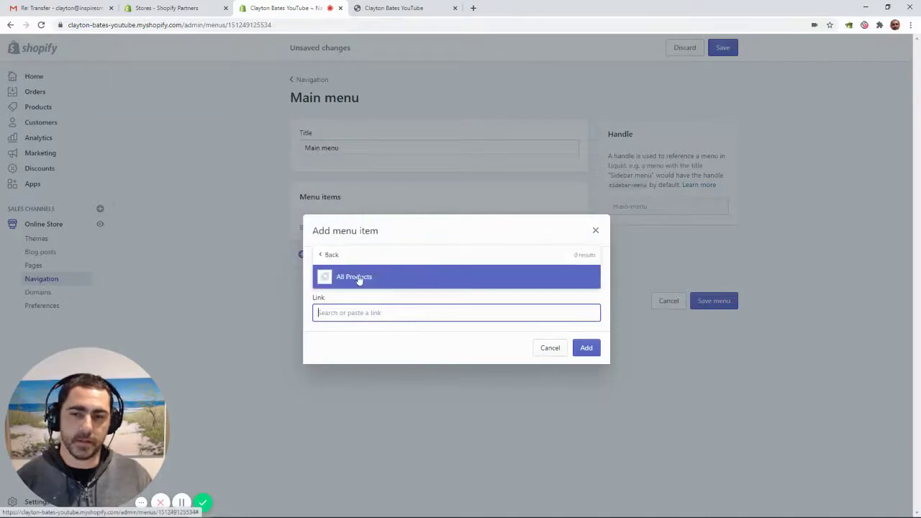
{"action": "left_click", "coordinate": [363, 278]}
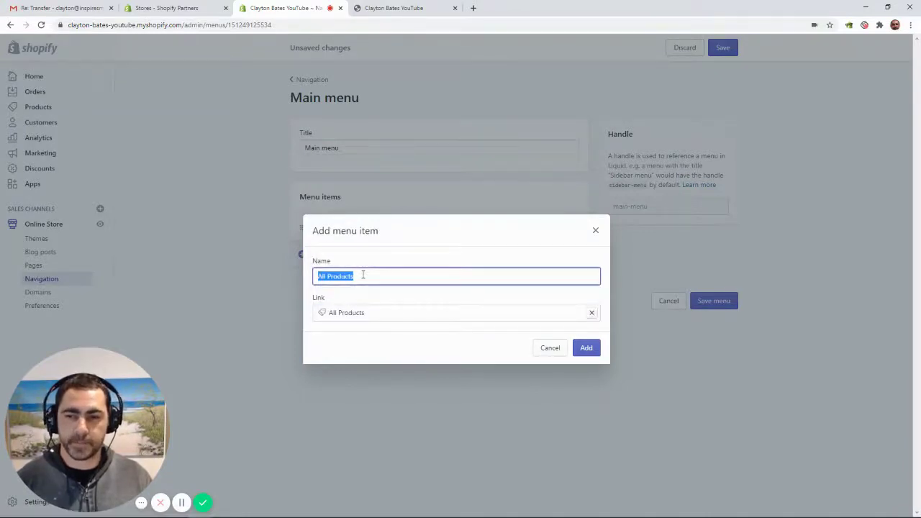
{"action": "type", "text": "SHOP"}
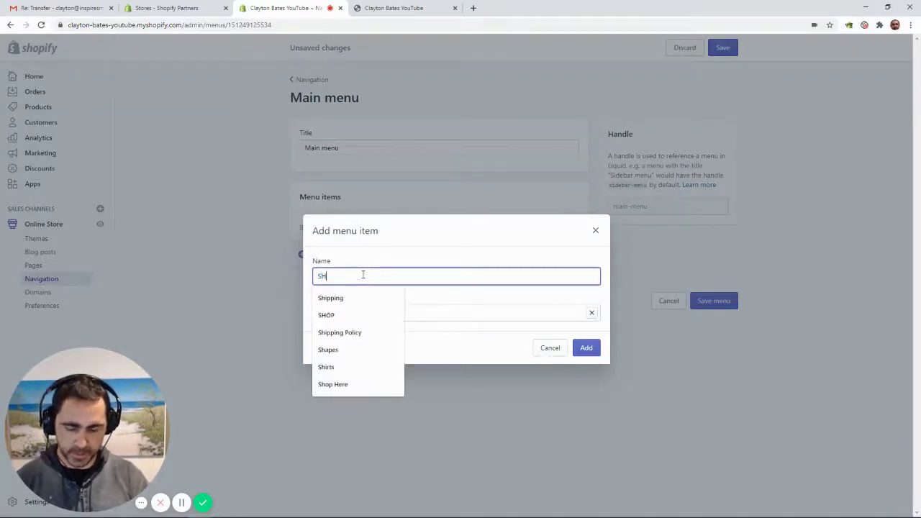
{"action": "left_click", "coordinate": [400, 257]}
{"action": "left_click", "coordinate": [587, 348]}
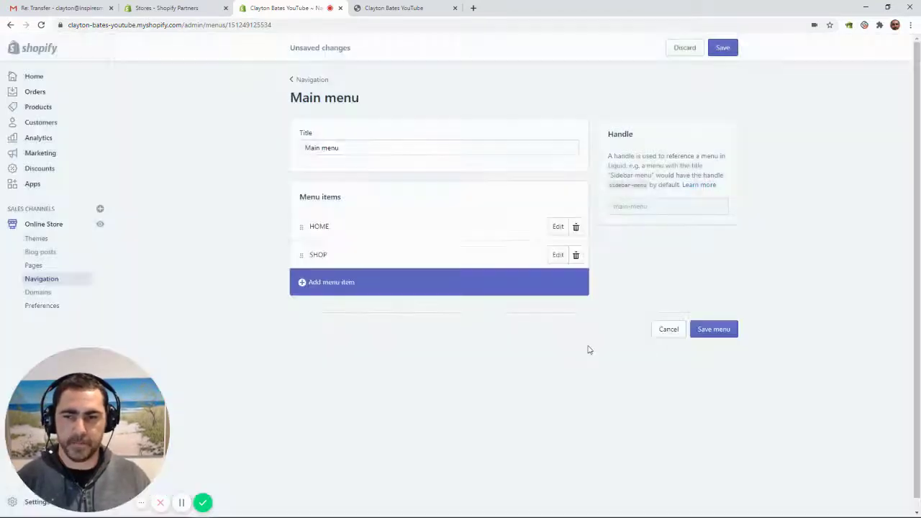
Add a menu item named ABOUT that links to the About Us page
{"action": "left_click", "coordinate": [355, 283]}
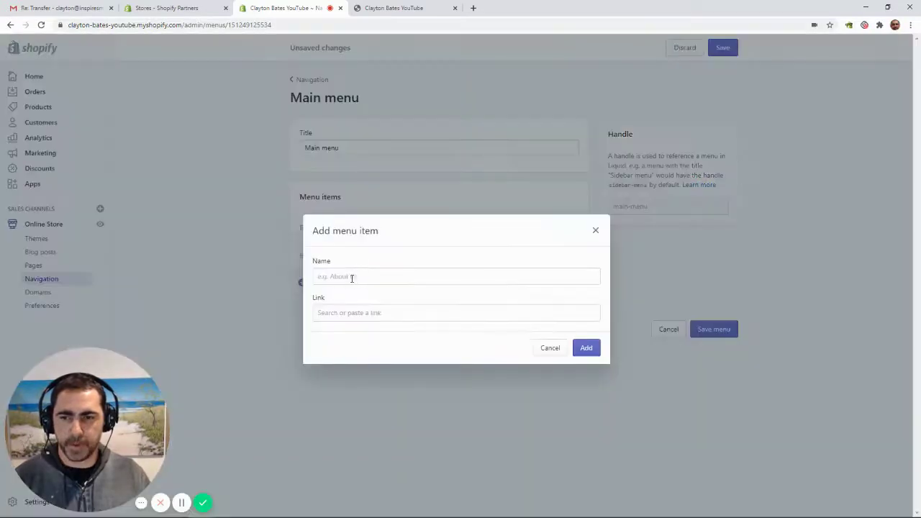
{"action": "left_click", "coordinate": [365, 313]}
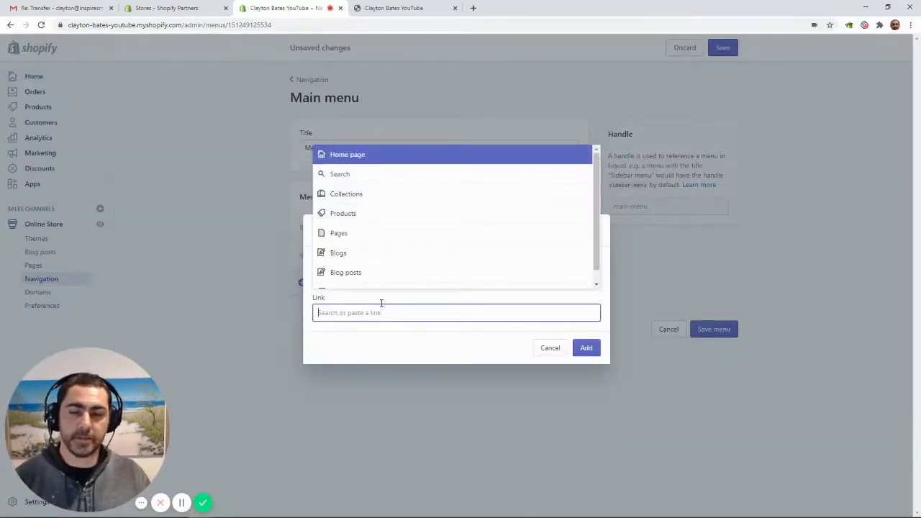
{"action": "left_click", "coordinate": [353, 233]}
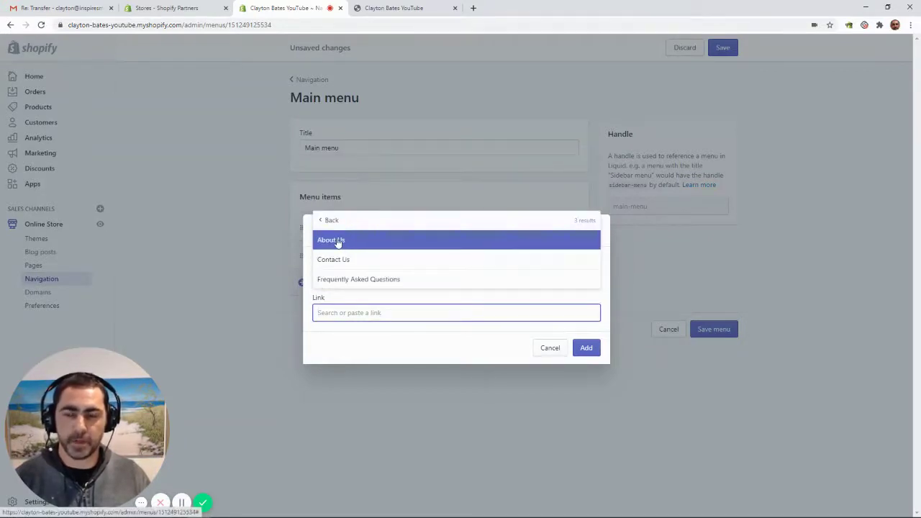
{"action": "left_click", "coordinate": [337, 242]}
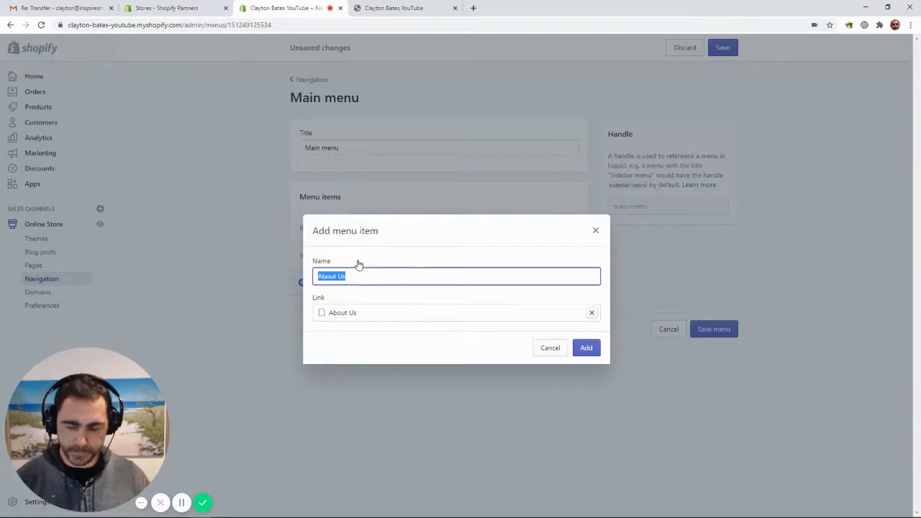
{"action": "type", "text": "ABOUT"}
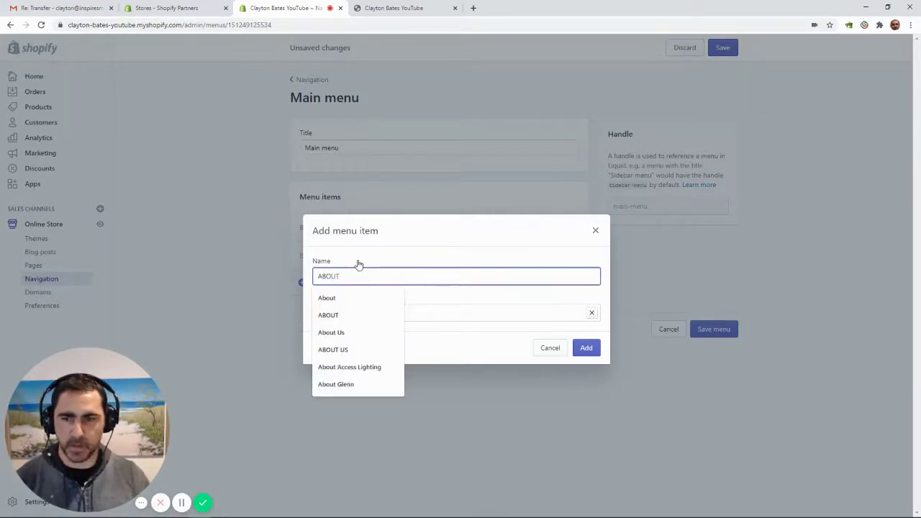
{"action": "left_click", "coordinate": [585, 349]}
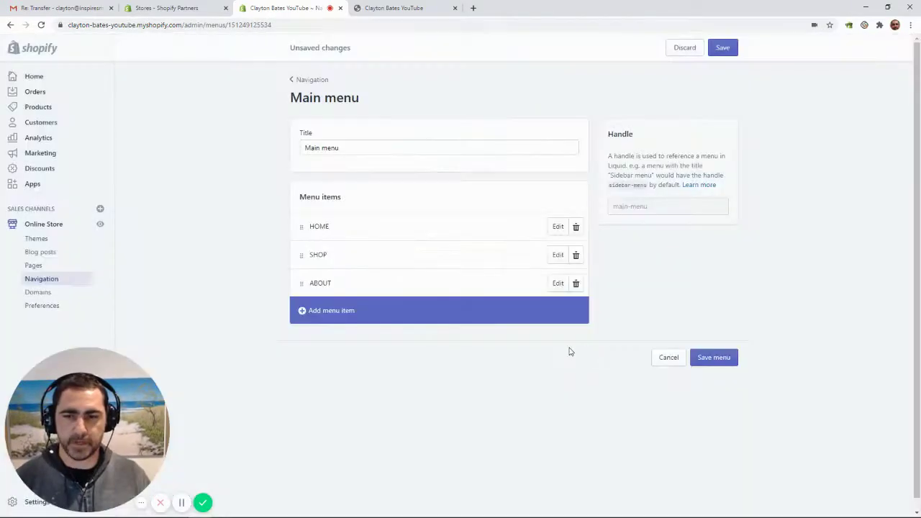
Save the main menu and reload the storefront to check the updated header navigation
{"action": "left_click", "coordinate": [723, 48]}
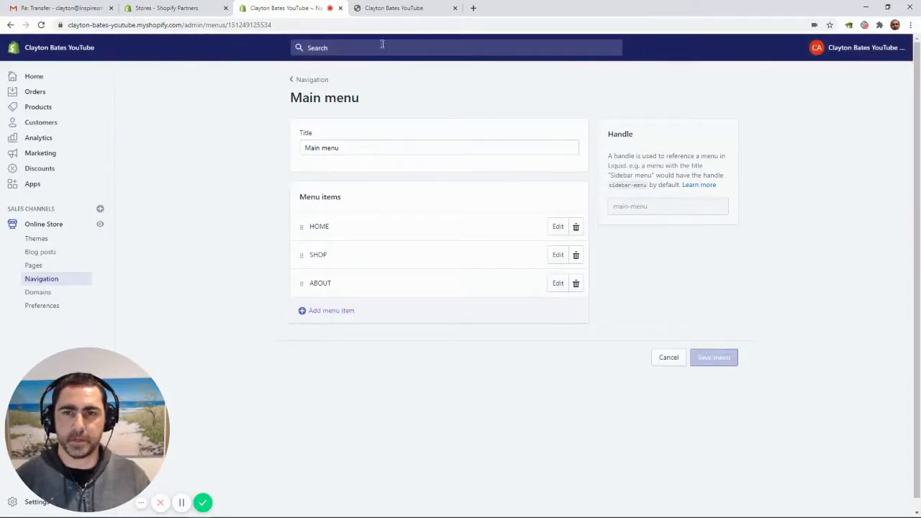
{"action": "left_click", "coordinate": [412, 8]}
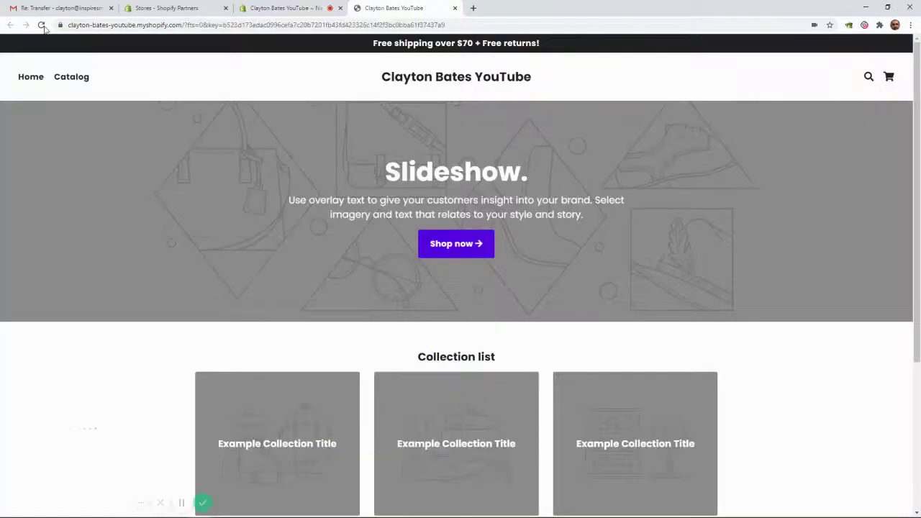
{"action": "left_click", "coordinate": [41, 25]}
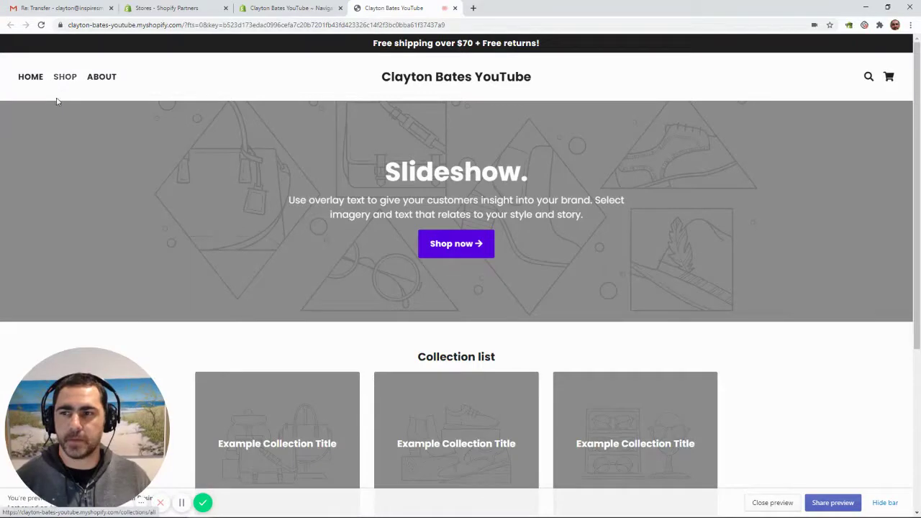
Add a main menu item linked to the All Products collection, keeping that name, and nest it under SHOP
{"action": "left_click", "coordinate": [294, 6]}
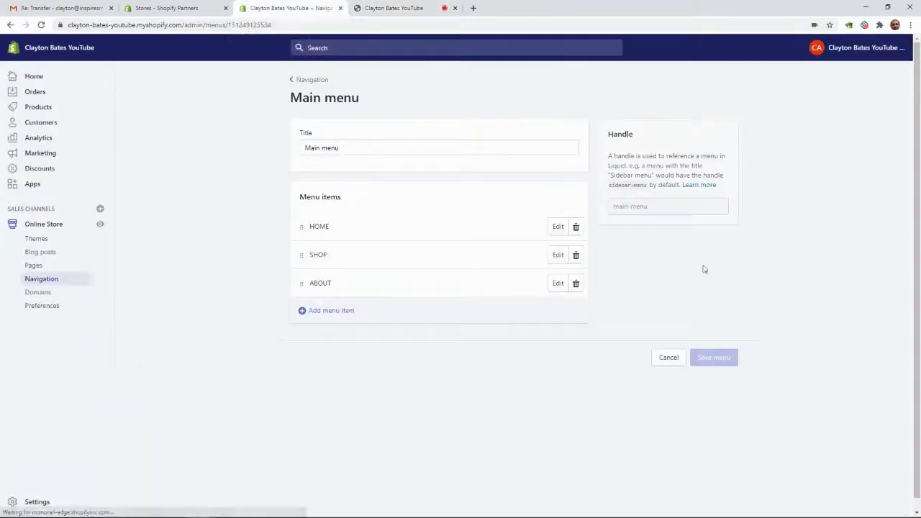
{"action": "left_click", "coordinate": [341, 310]}
{"action": "left_click", "coordinate": [341, 311]}
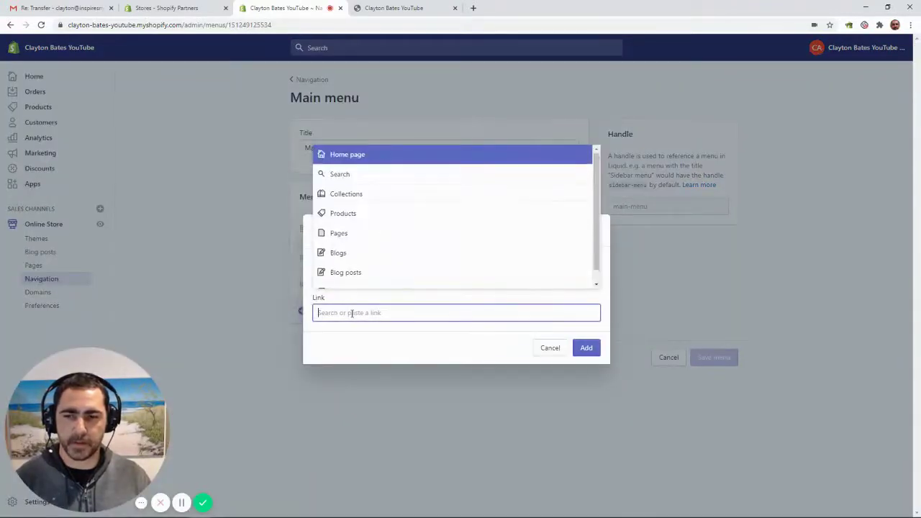
{"action": "left_click", "coordinate": [364, 201]}
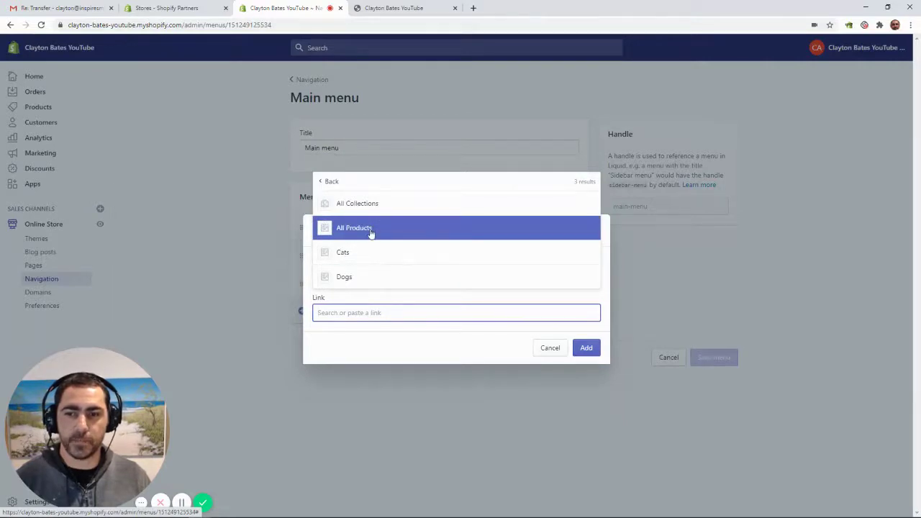
{"action": "left_click", "coordinate": [370, 229]}
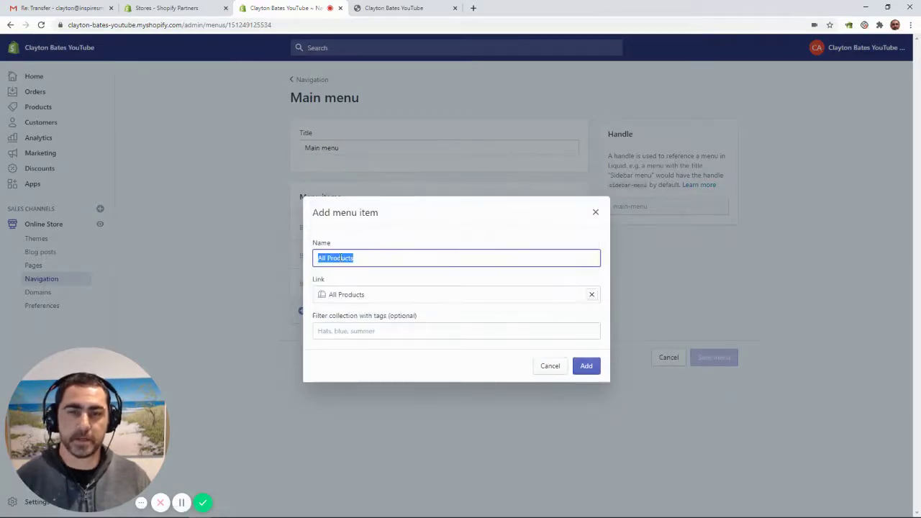
{"action": "left_click", "coordinate": [583, 367]}
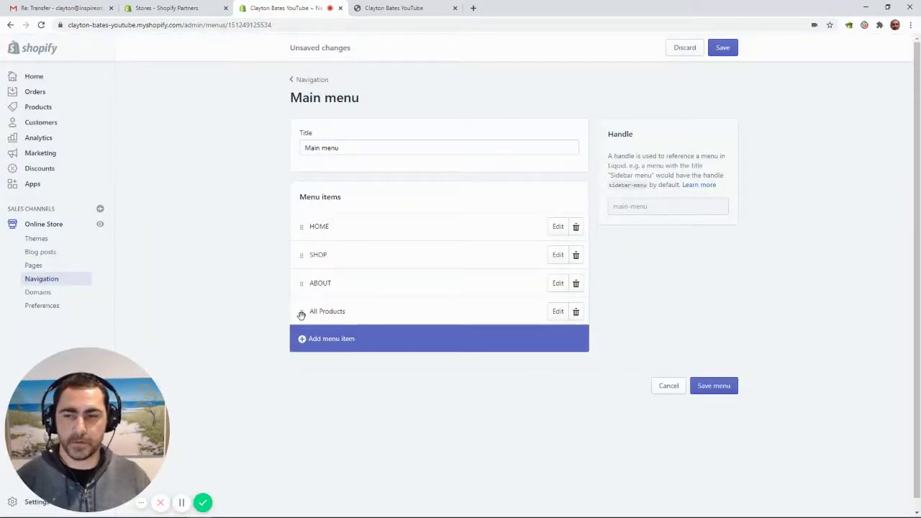
{"action": "left_click_drag", "start_coordinate": [301, 316], "coordinate": [317, 270]}
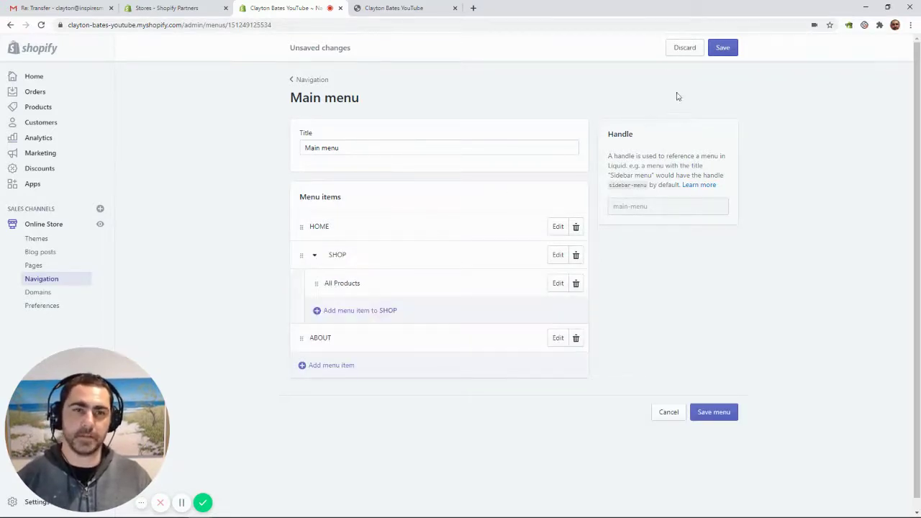
Save the menu with its nested item and reload the storefront to check the SHOP drop-down
{"action": "left_click", "coordinate": [715, 49]}
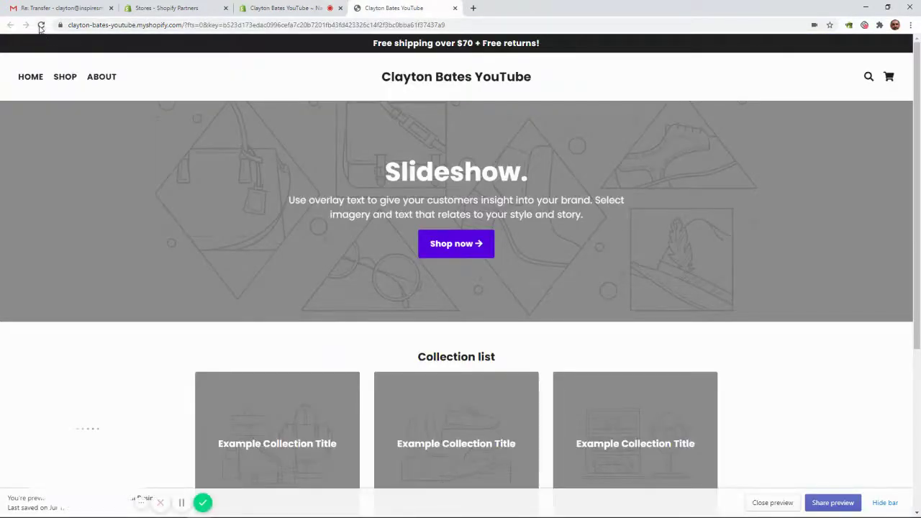
{"action": "left_click", "coordinate": [41, 25]}
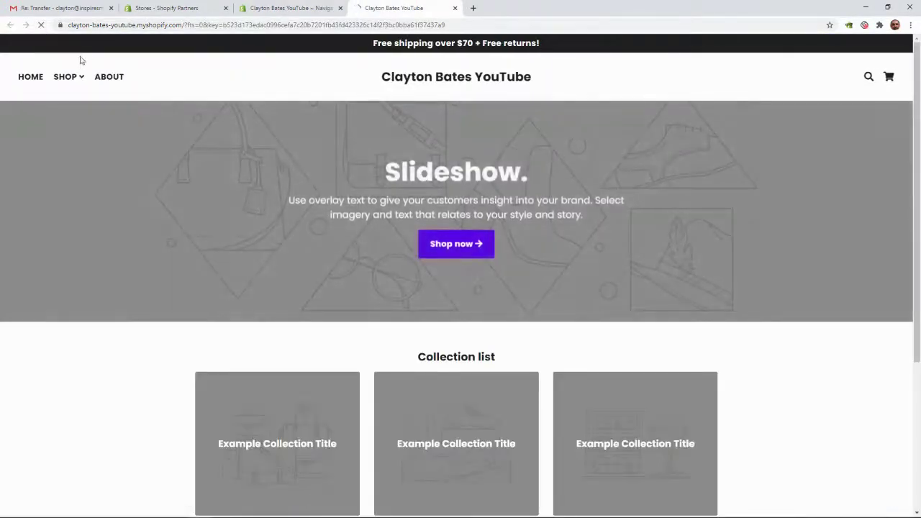
Return to the main menu editor and add a Cats item under SHOP, linked to the Cats collection
{"action": "mouse_move", "coordinate": [81, 79]}
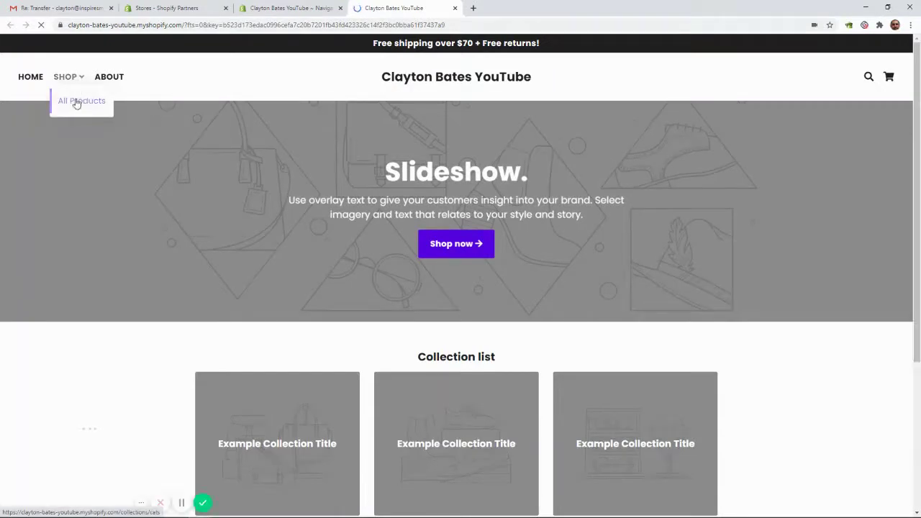
{"action": "left_click", "coordinate": [291, 8]}
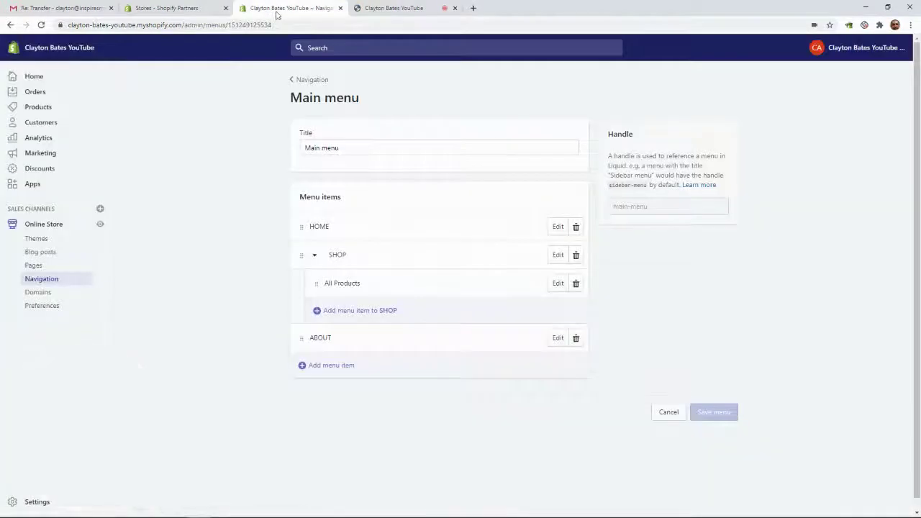
{"action": "left_click", "coordinate": [352, 311]}
{"action": "left_click", "coordinate": [348, 313]}
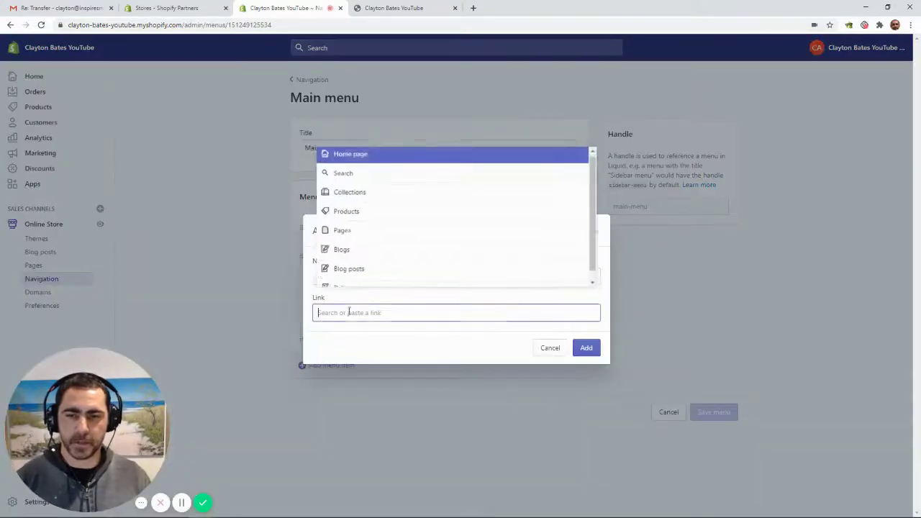
{"action": "left_click", "coordinate": [366, 196]}
{"action": "left_click", "coordinate": [356, 254]}
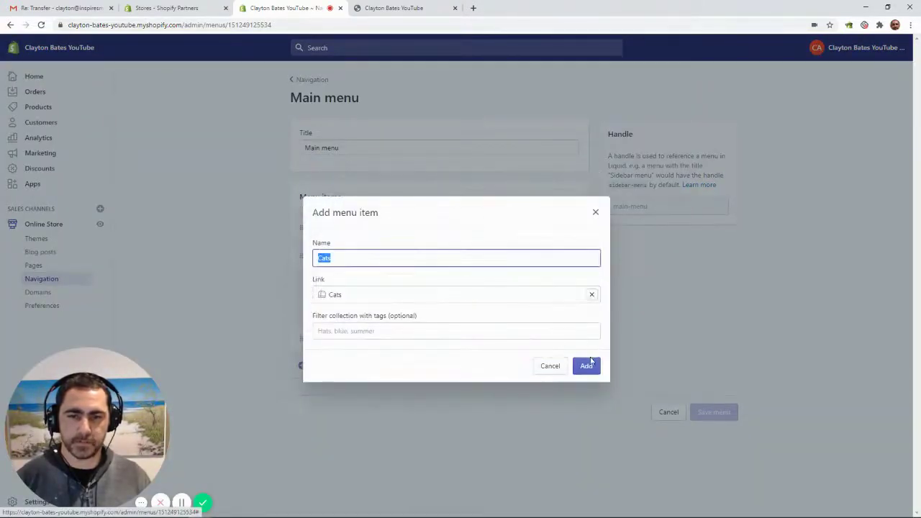
{"action": "left_click", "coordinate": [585, 364]}
Add a Dogs item under SHOP, linked to the Dogs collection and keeping the collection's name
{"action": "left_click", "coordinate": [374, 344]}
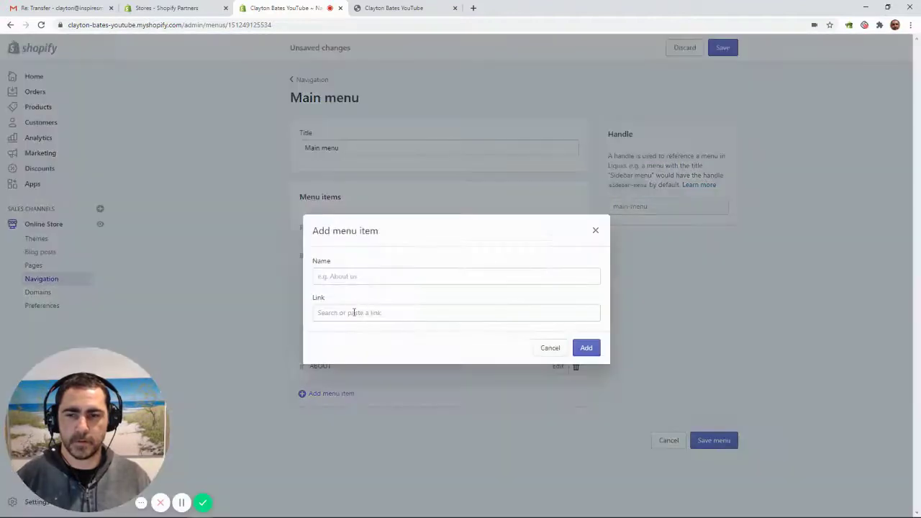
{"action": "left_click", "coordinate": [353, 313]}
{"action": "left_click", "coordinate": [357, 195]}
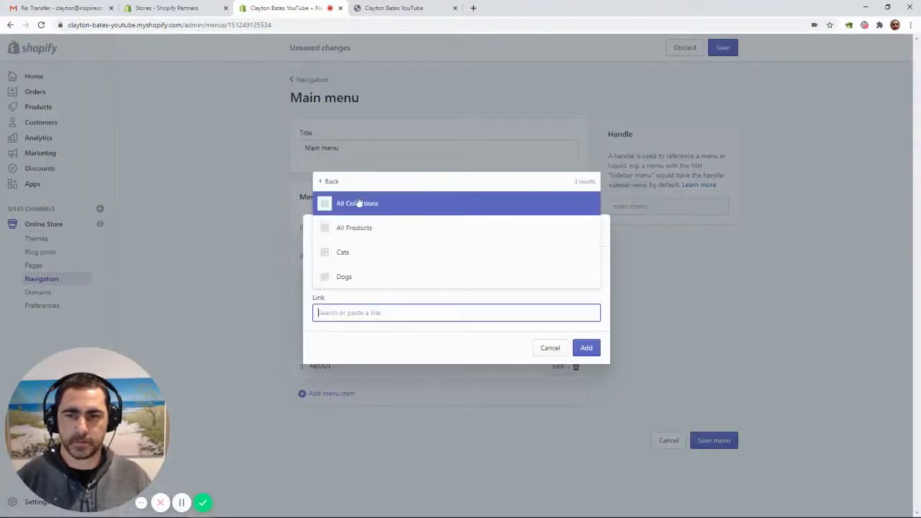
{"action": "left_click", "coordinate": [362, 276]}
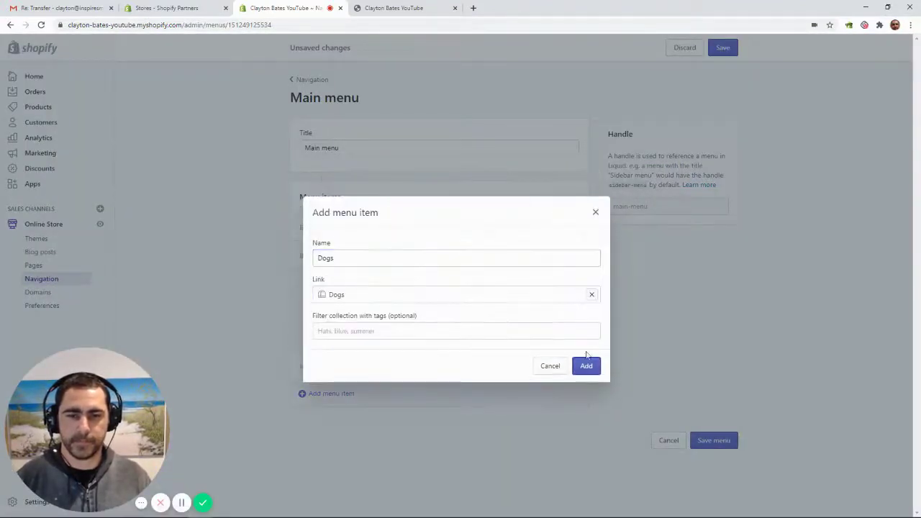
{"action": "left_click", "coordinate": [586, 364]}
Save the main menu and reload the storefront to check the items in the SHOP drop-down
{"action": "left_click", "coordinate": [725, 47]}
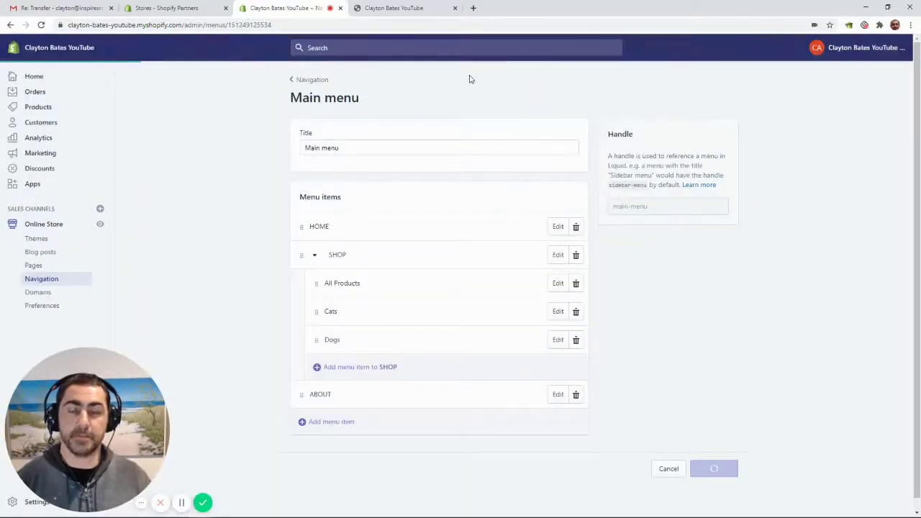
{"action": "left_click", "coordinate": [396, 8]}
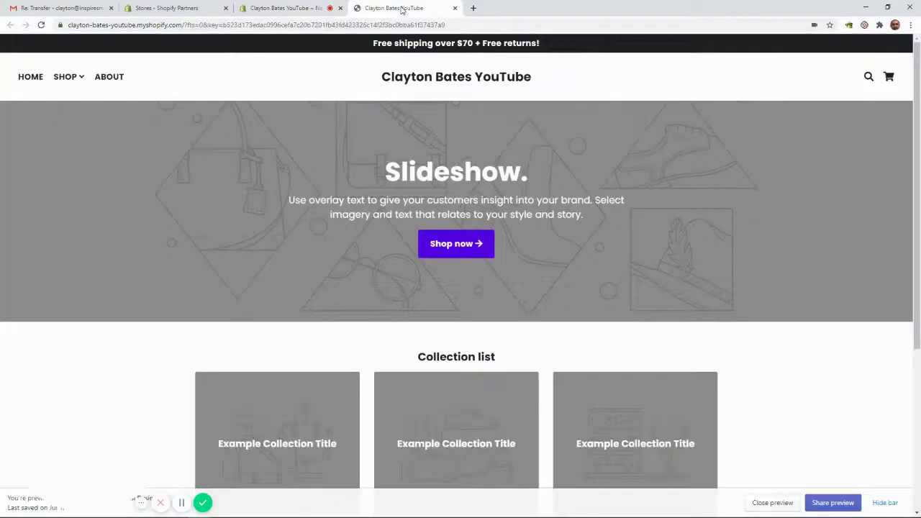
{"action": "left_click", "coordinate": [40, 25]}
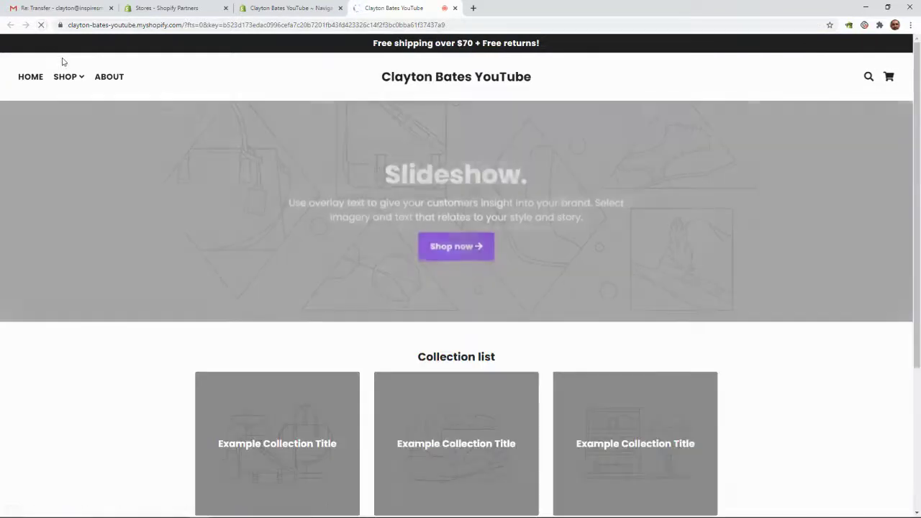
{"action": "left_click", "coordinate": [72, 79]}
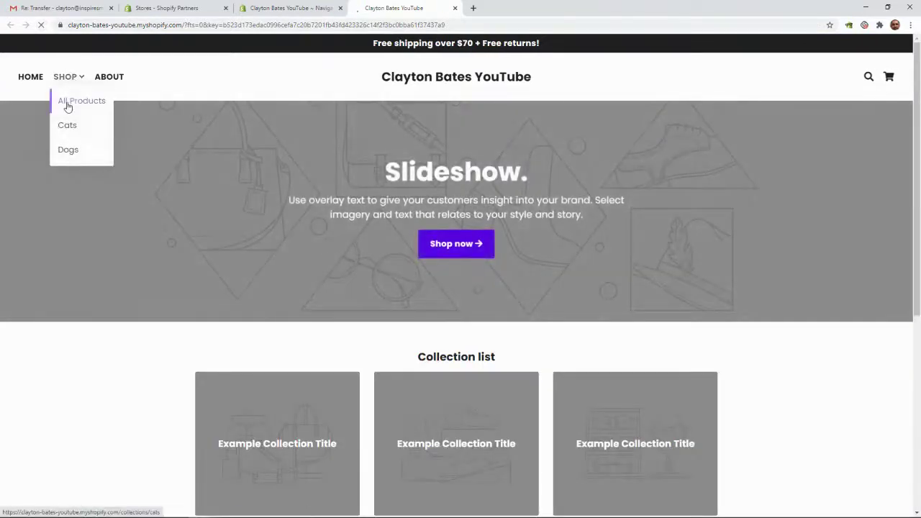
Go back to the store's navigation menus and start a new menu titled Main Menu Mobile
{"action": "left_click", "coordinate": [283, 13]}
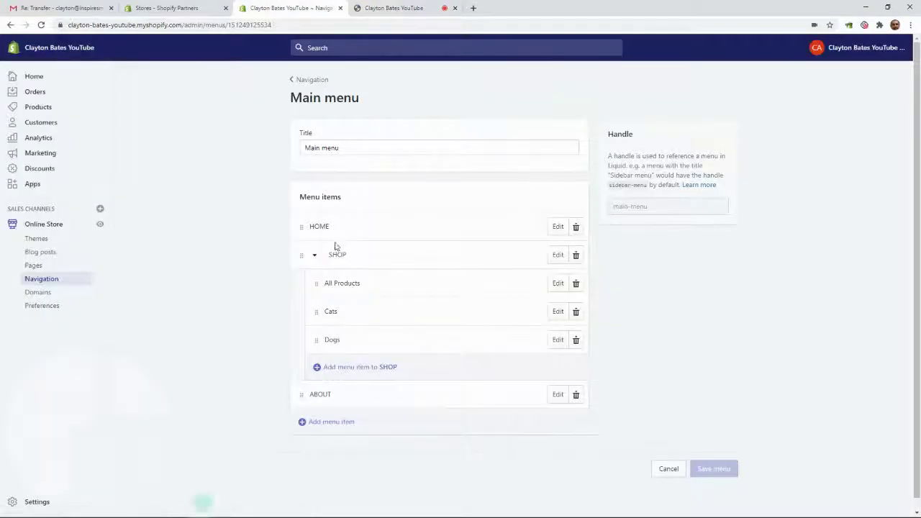
{"action": "left_click", "coordinate": [311, 80]}
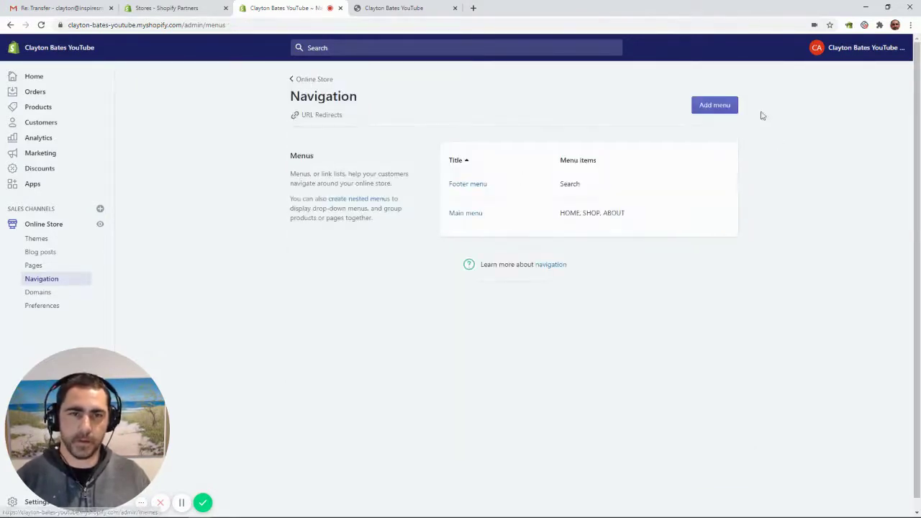
{"action": "left_click", "coordinate": [710, 108]}
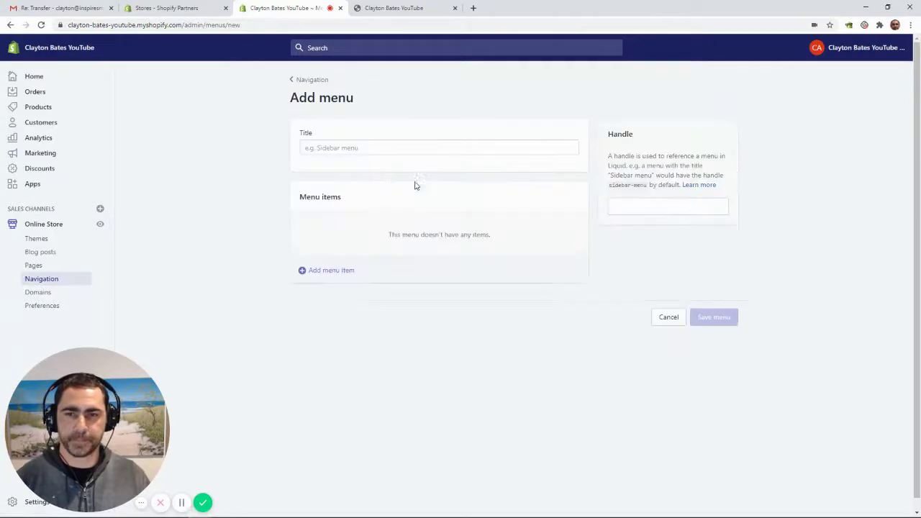
{"action": "left_click", "coordinate": [340, 147]}
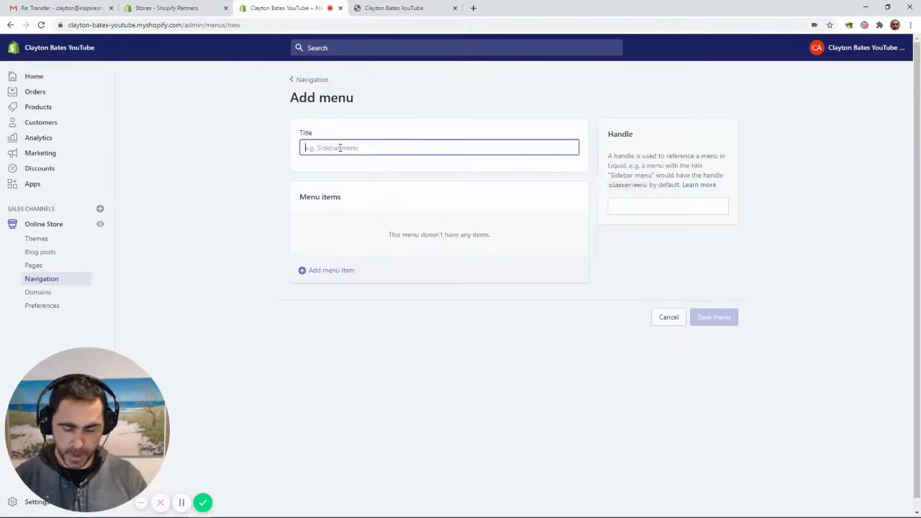
{"action": "type", "text": "Main Menu Mobile"}
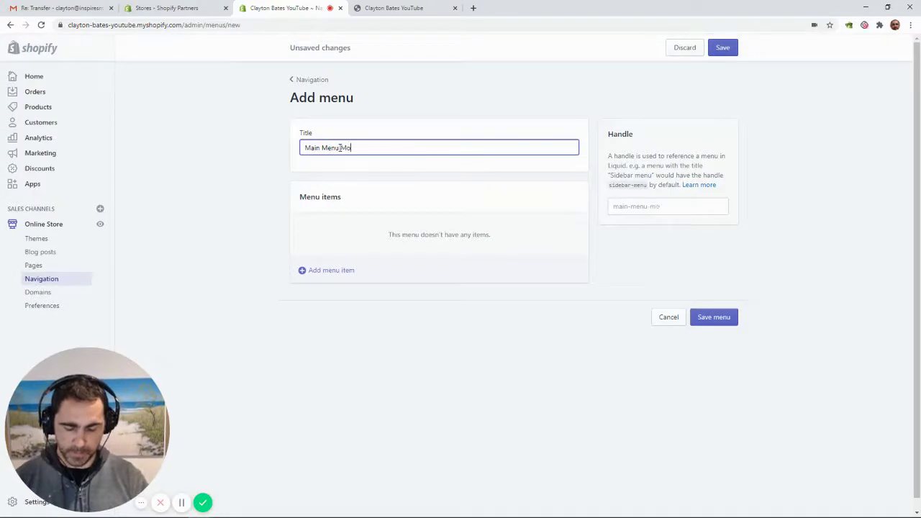
Add a first item named Home Page to the mobile menu, linked to the store's home page
{"action": "left_click", "coordinate": [341, 272]}
{"action": "left_click", "coordinate": [352, 311]}
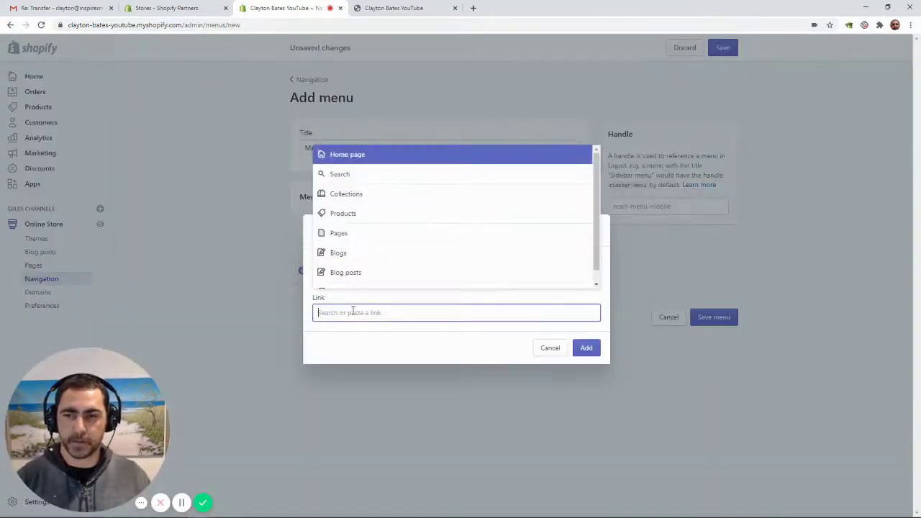
{"action": "left_click", "coordinate": [348, 154]}
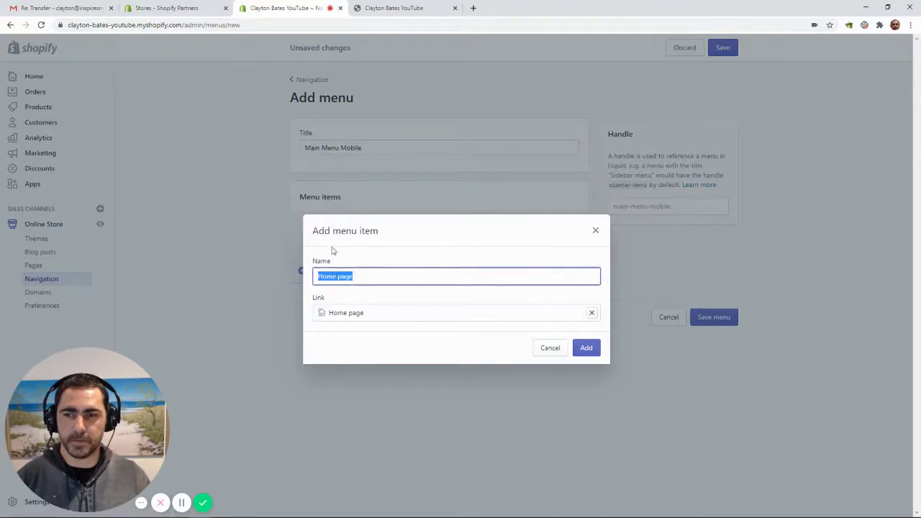
{"action": "left_click", "coordinate": [341, 274]}
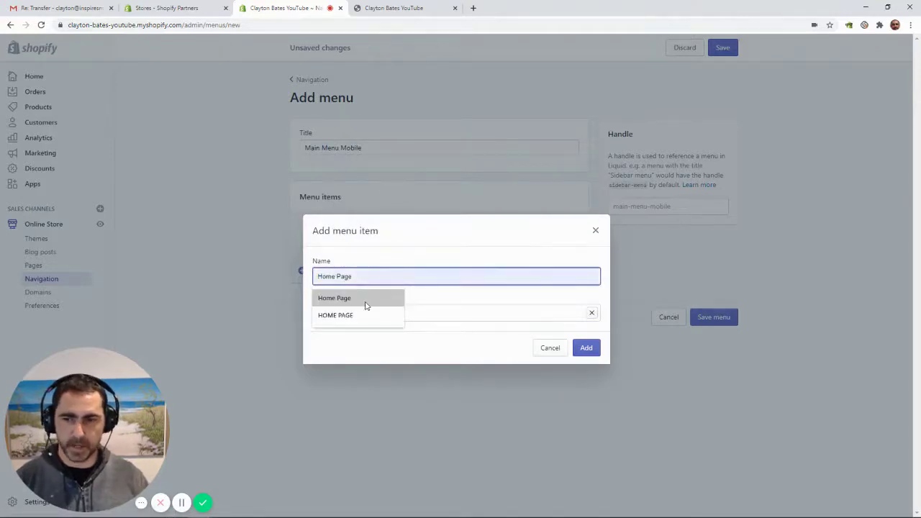
{"action": "left_click", "coordinate": [366, 305]}
{"action": "left_click", "coordinate": [587, 350]}
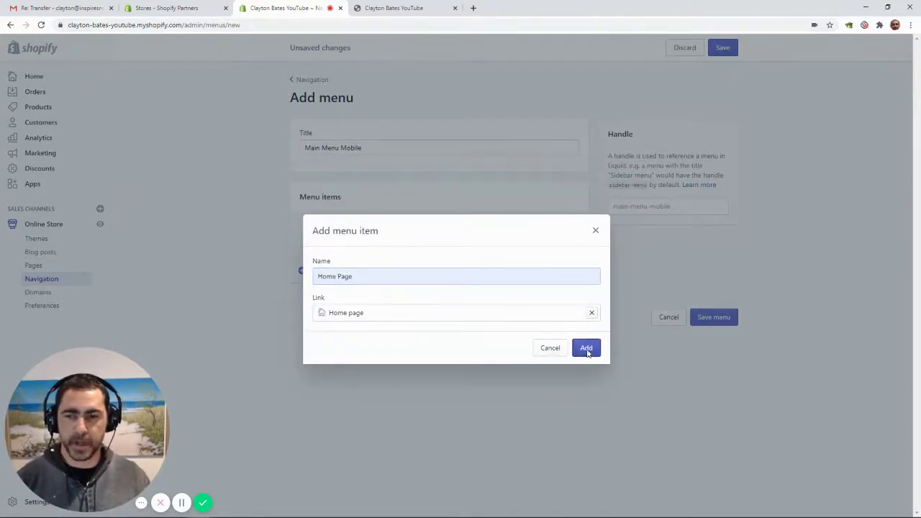
Add a mobile menu item named Shop Here that links to All Products
{"action": "left_click", "coordinate": [337, 256]}
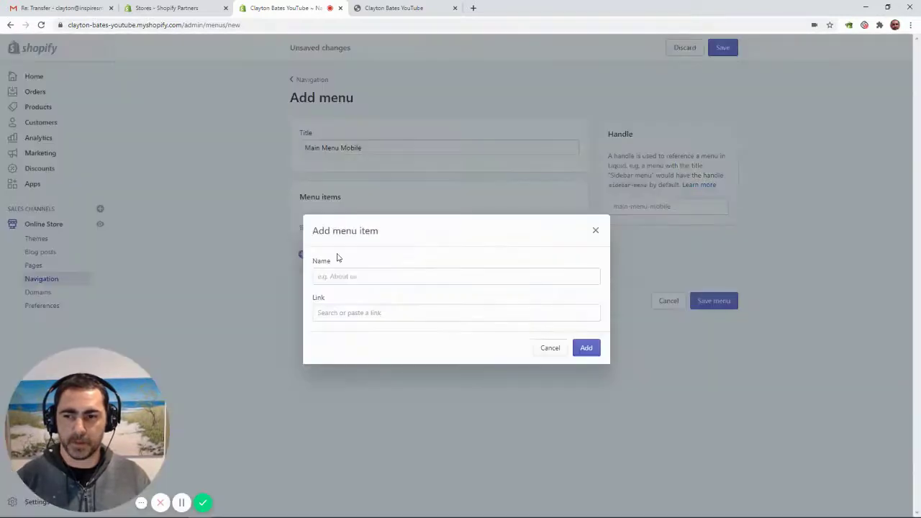
{"action": "left_click", "coordinate": [345, 311]}
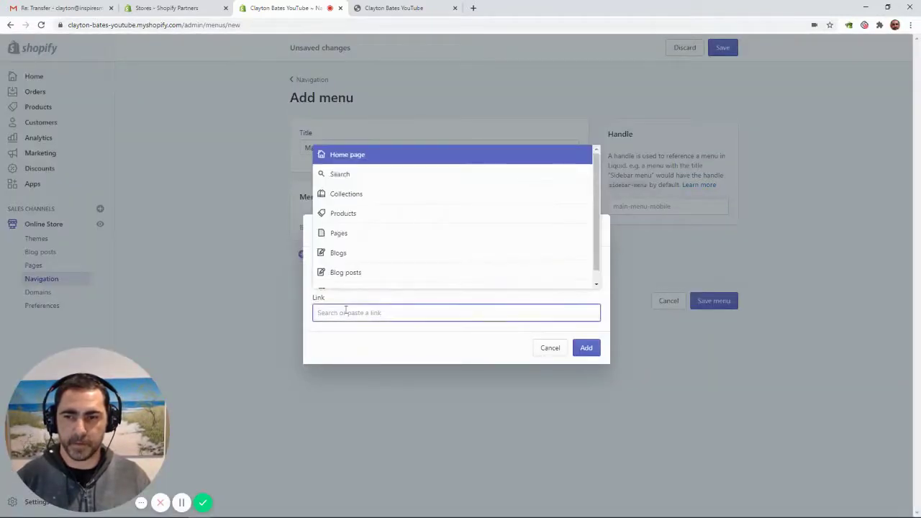
{"action": "left_click", "coordinate": [354, 214]}
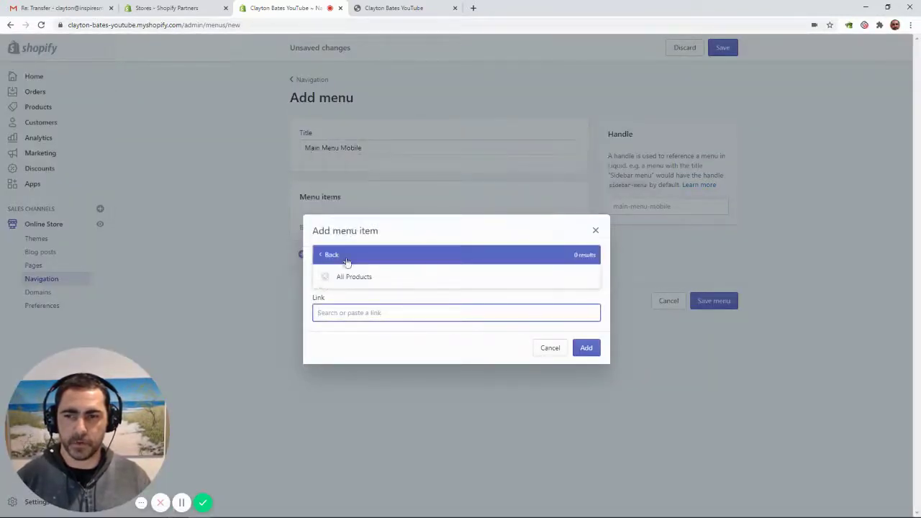
{"action": "left_click", "coordinate": [351, 277]}
{"action": "type", "text": "S"}
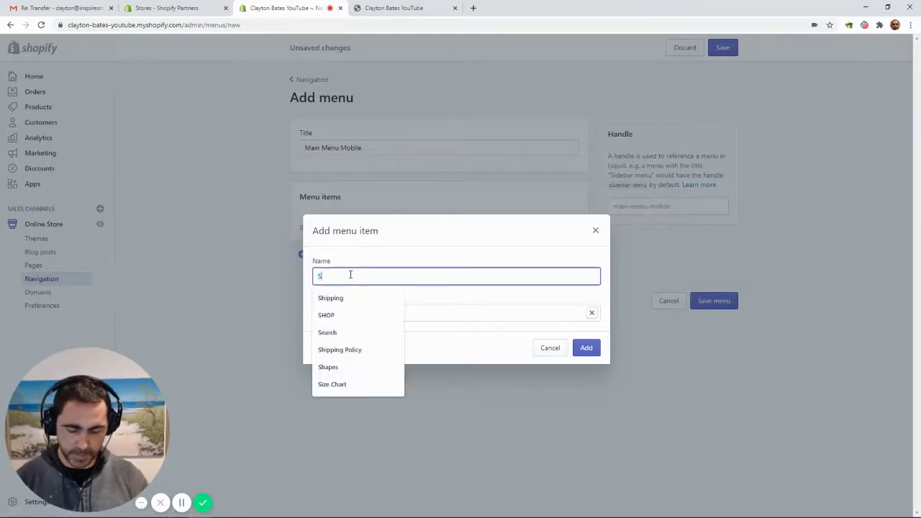
{"action": "type", "text": "hop Here"}
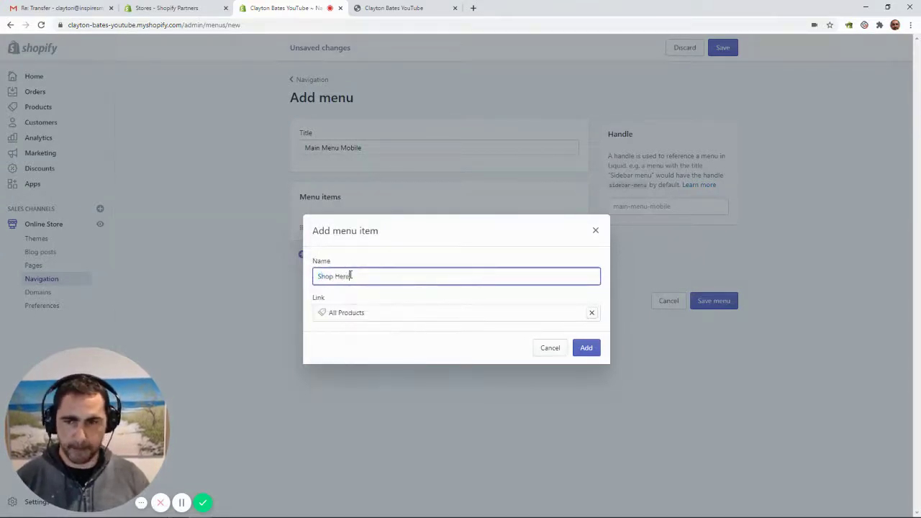
{"action": "left_click", "coordinate": [587, 348]}
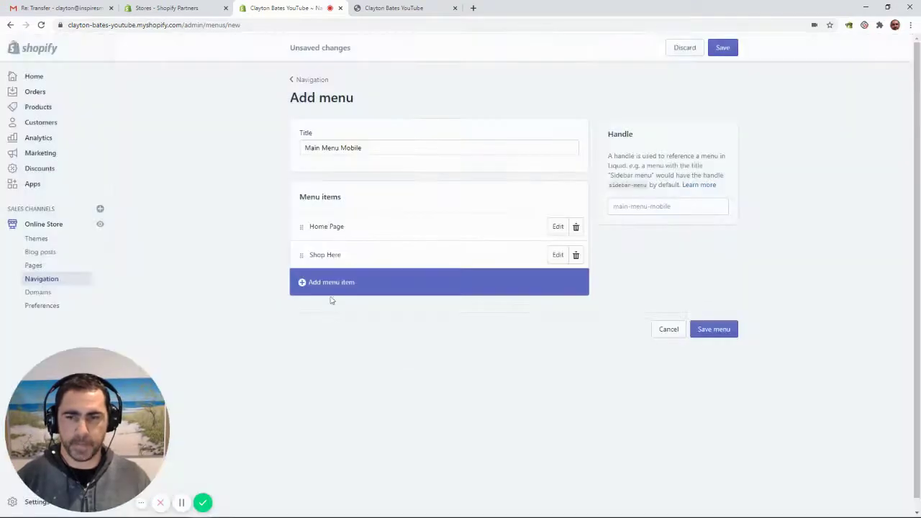
Add a mobile menu item linked to the About Us page, keeping the page's name
{"action": "left_click", "coordinate": [328, 291]}
{"action": "left_click", "coordinate": [344, 314]}
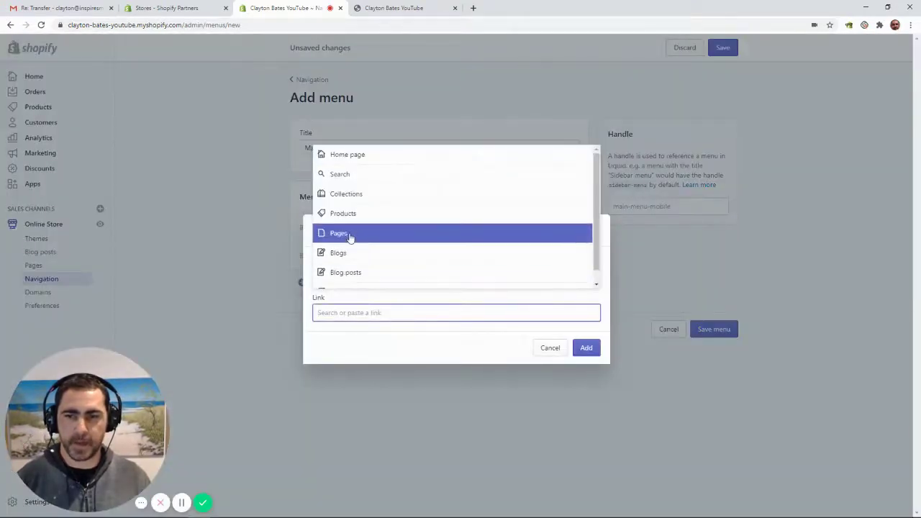
{"action": "left_click", "coordinate": [349, 236]}
{"action": "left_click", "coordinate": [348, 240]}
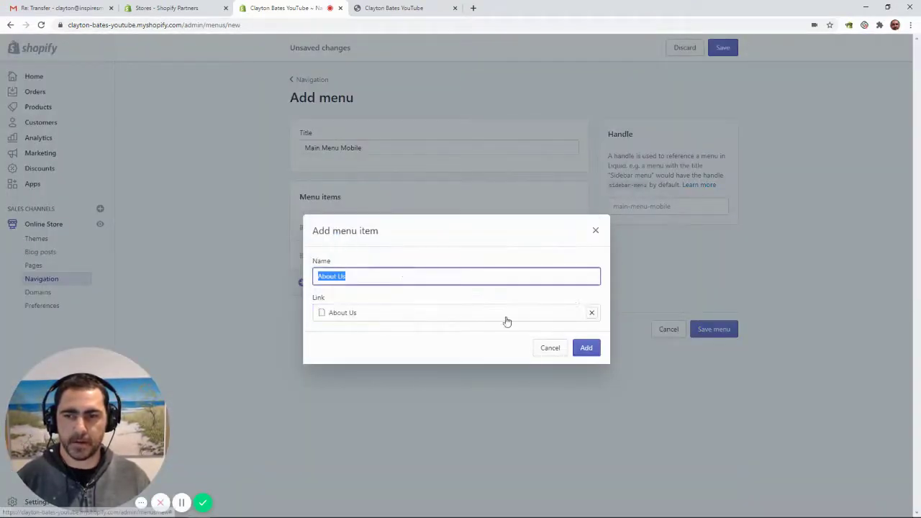
{"action": "left_click", "coordinate": [586, 348]}
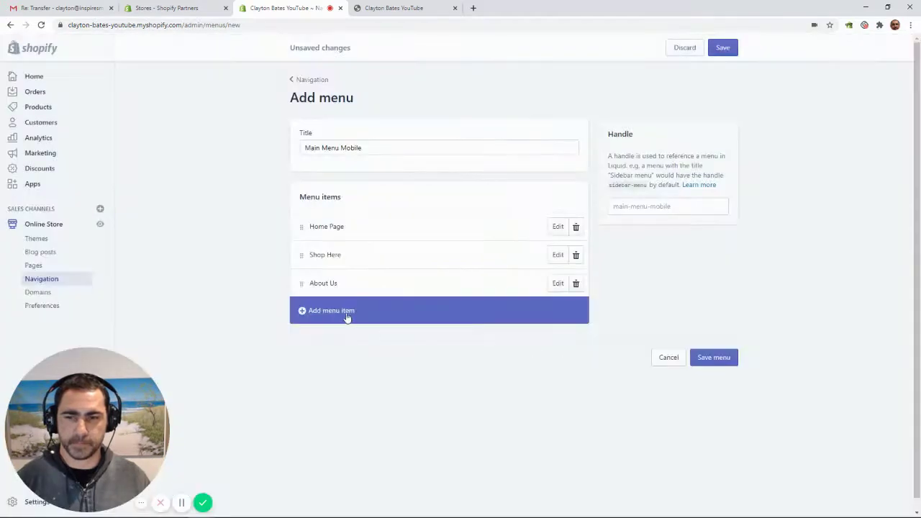
Add a mobile menu item linked to the Contact Us page, and save the new menu
{"action": "left_click", "coordinate": [346, 317]}
{"action": "left_click", "coordinate": [343, 313]}
{"action": "left_click", "coordinate": [359, 234]}
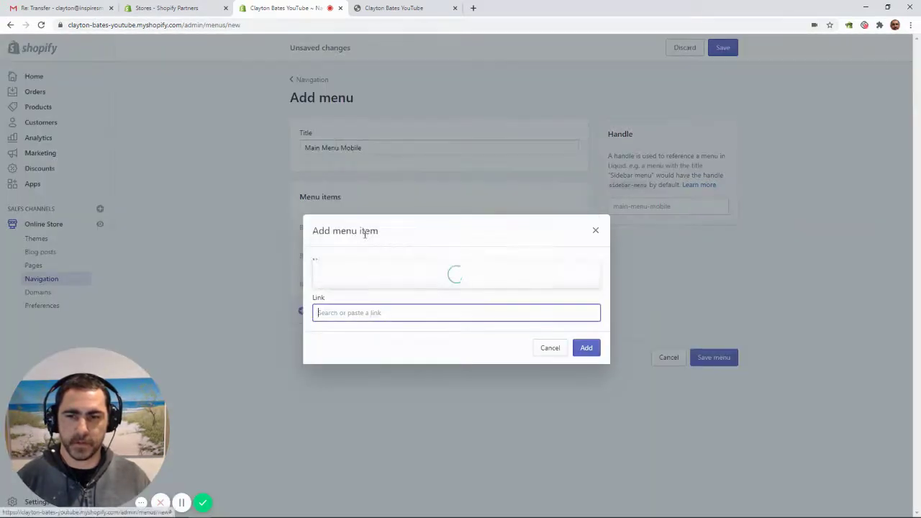
{"action": "left_click", "coordinate": [370, 265]}
{"action": "left_click", "coordinate": [586, 350]}
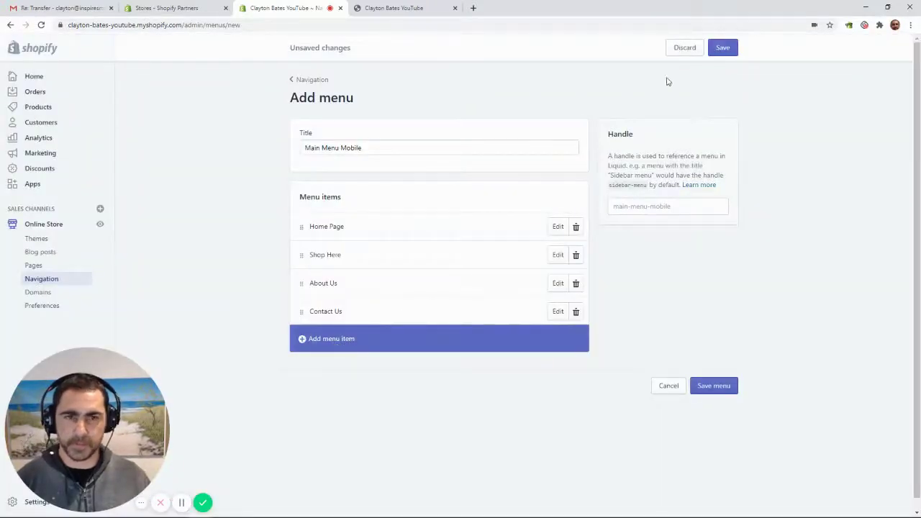
{"action": "left_click", "coordinate": [722, 49]}
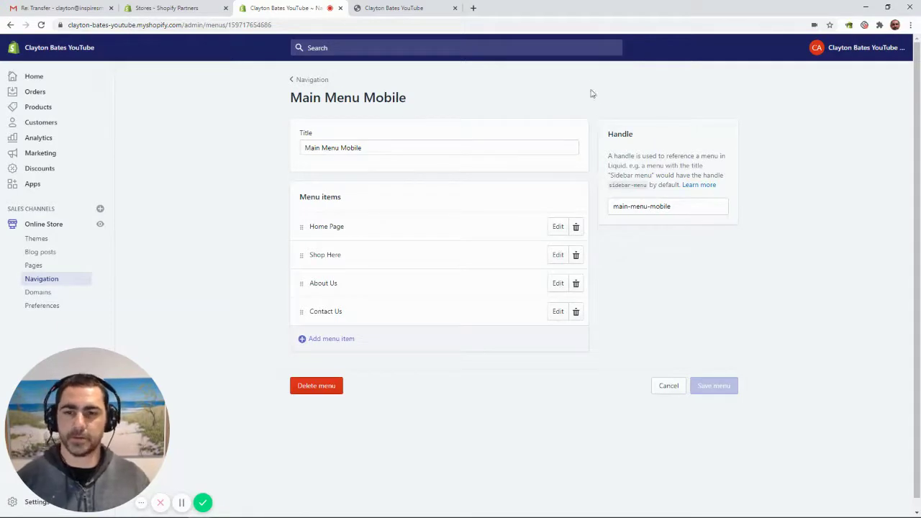
Open the store's current theme, Debutify / Inspire Small Business, for customization
{"action": "left_click", "coordinate": [47, 241]}
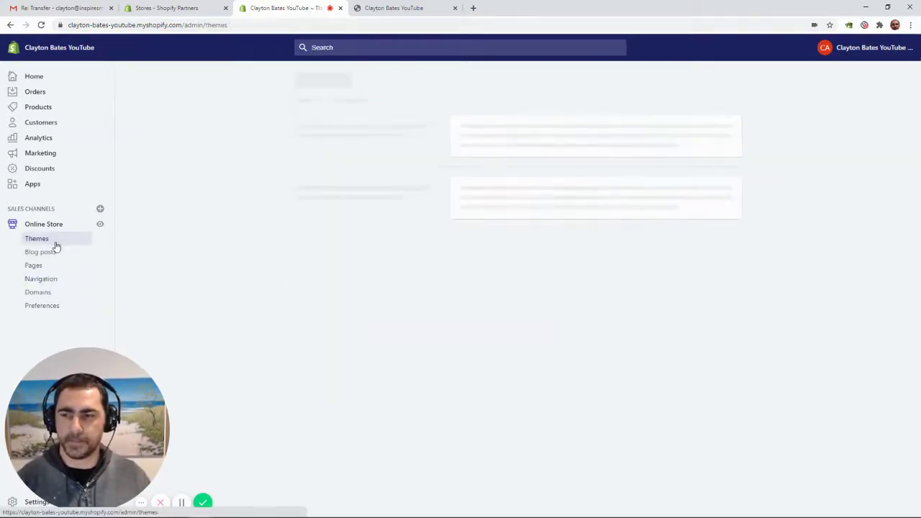
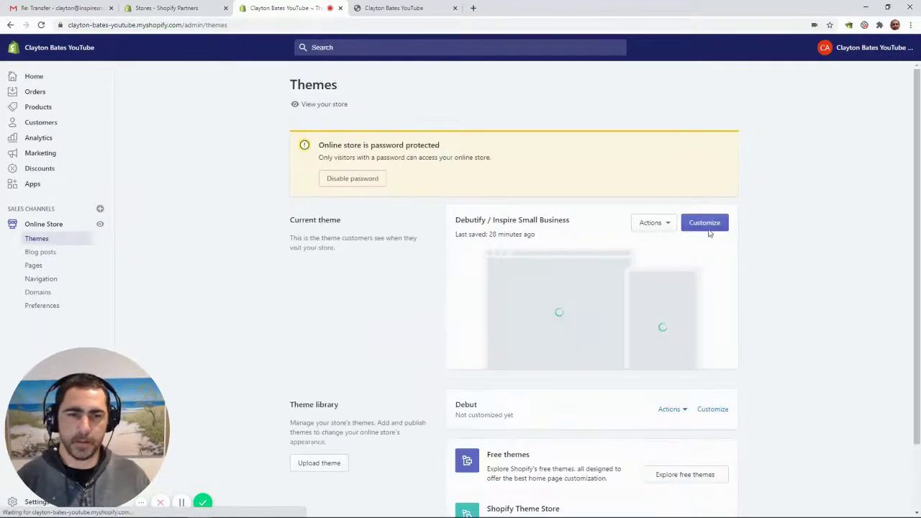
{"action": "left_click", "coordinate": [704, 225]}
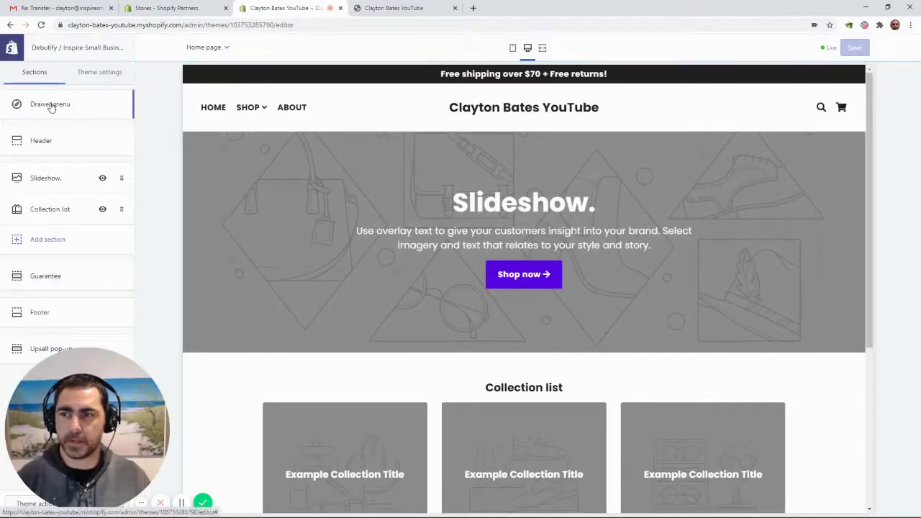
Set the Drawer menu section's primary menu to Main Menu Mobile
{"action": "left_click", "coordinate": [51, 105]}
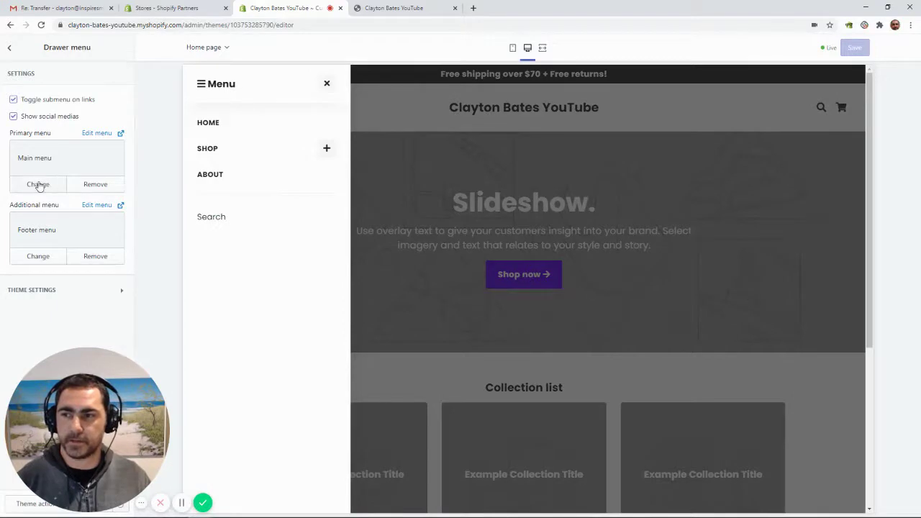
{"action": "left_click", "coordinate": [38, 185]}
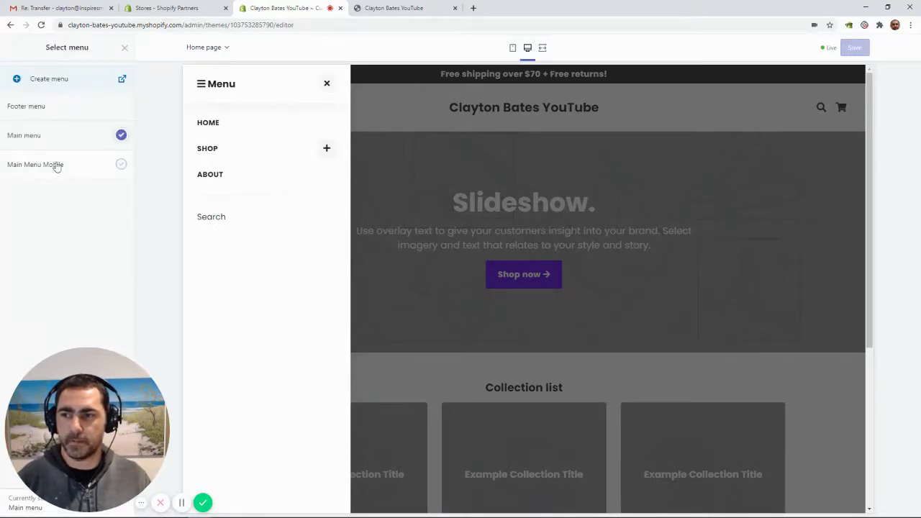
{"action": "left_click", "coordinate": [58, 165]}
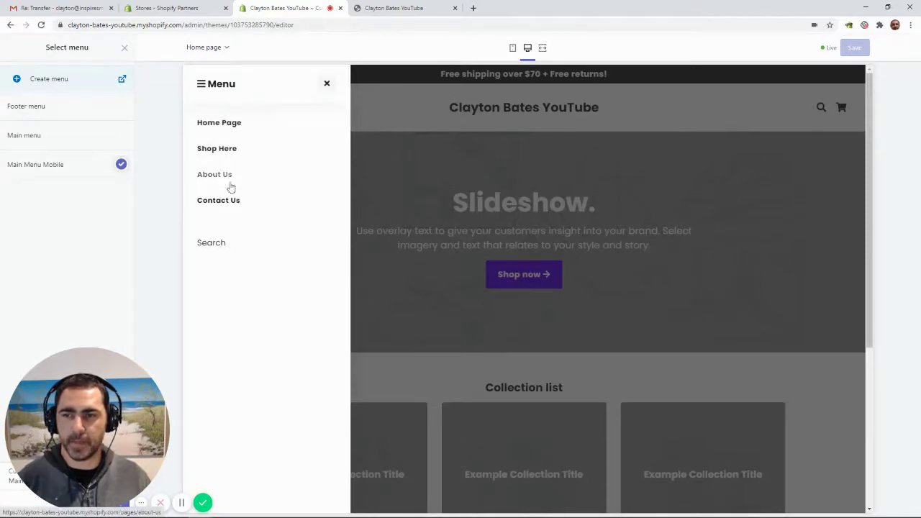
{"action": "left_click_drag", "start_coordinate": [112, 390], "coordinate": [112, 352]}
{"action": "left_click", "coordinate": [112, 504]}
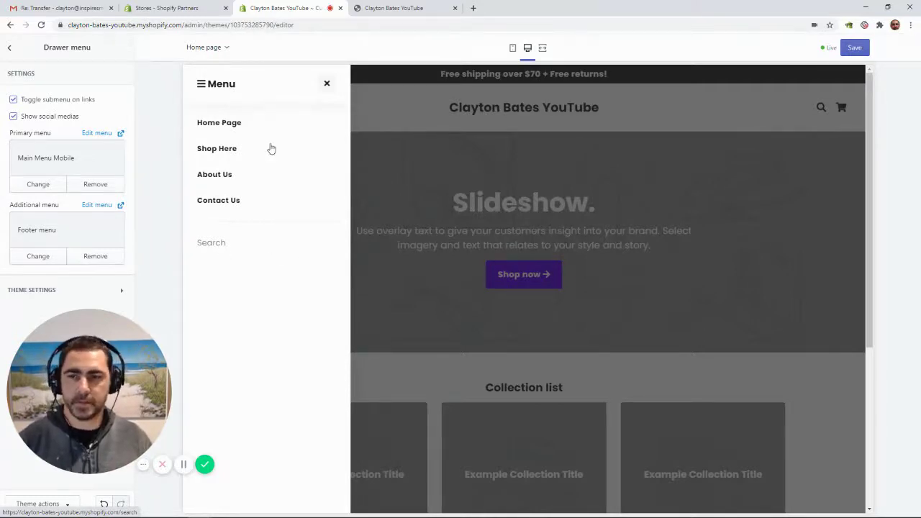
Preview the drawer menu in the mobile view, return to the desktop view and save the theme changes
{"action": "left_click", "coordinate": [326, 85]}
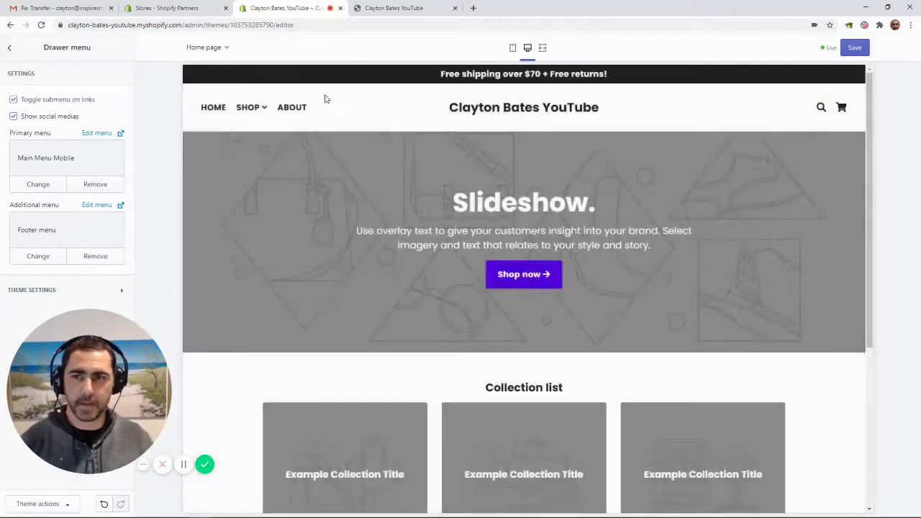
{"action": "left_click", "coordinate": [513, 48]}
{"action": "left_click", "coordinate": [455, 163]}
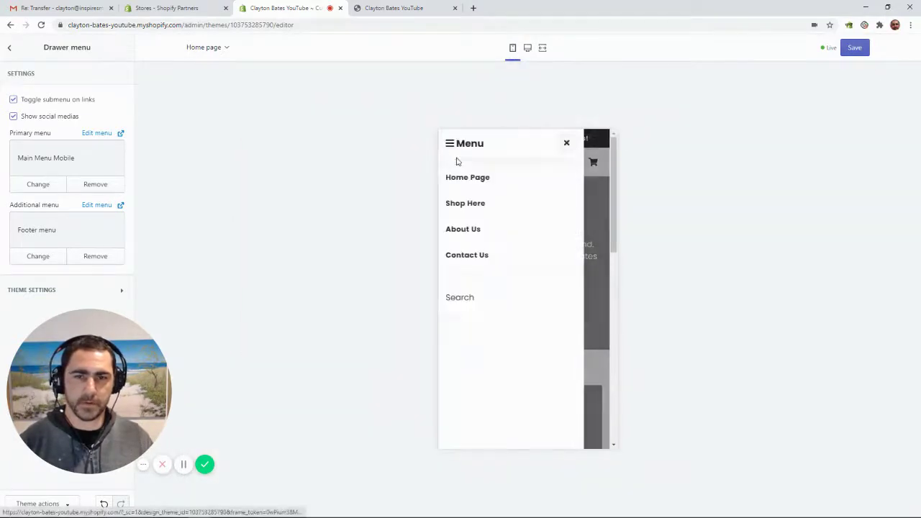
{"action": "left_click", "coordinate": [566, 143]}
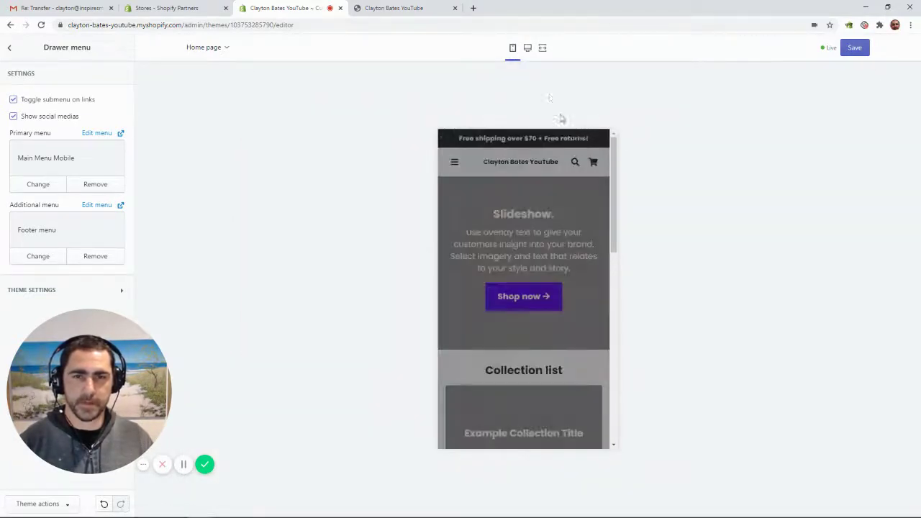
{"action": "left_click", "coordinate": [528, 48]}
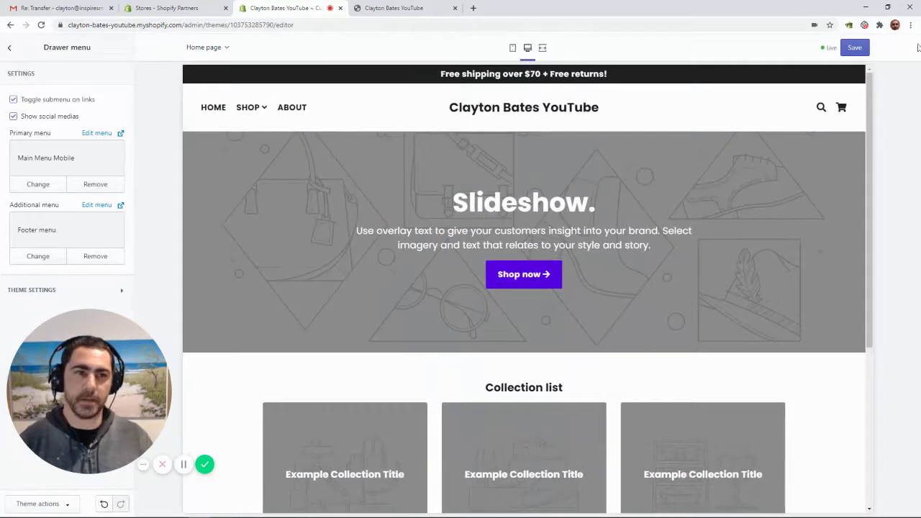
{"action": "left_click", "coordinate": [856, 48]}
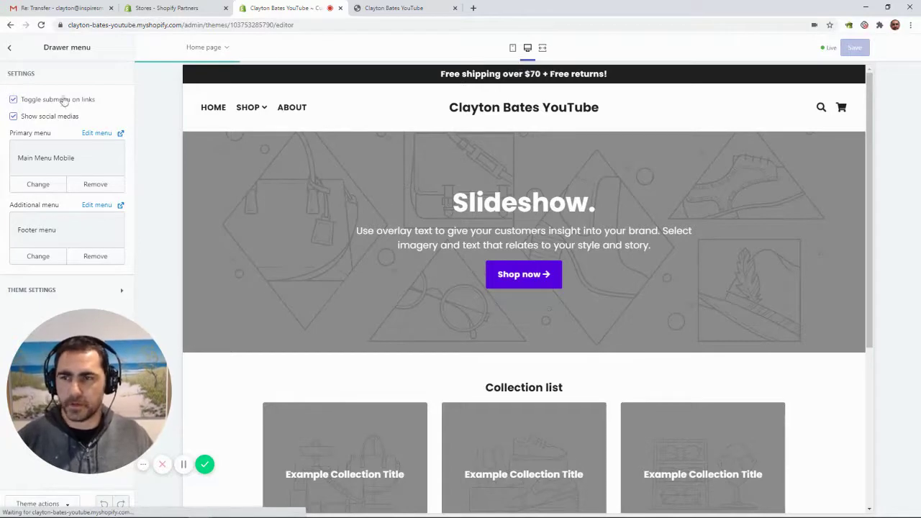
Open the Footer section's settings and remove its About Us content block
{"action": "left_click", "coordinate": [10, 48]}
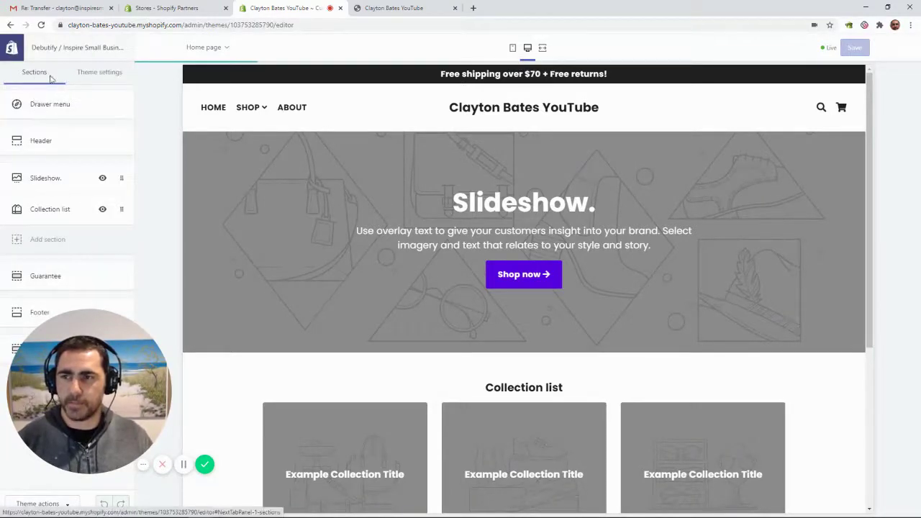
{"action": "left_click_drag", "start_coordinate": [94, 354], "coordinate": [205, 356]}
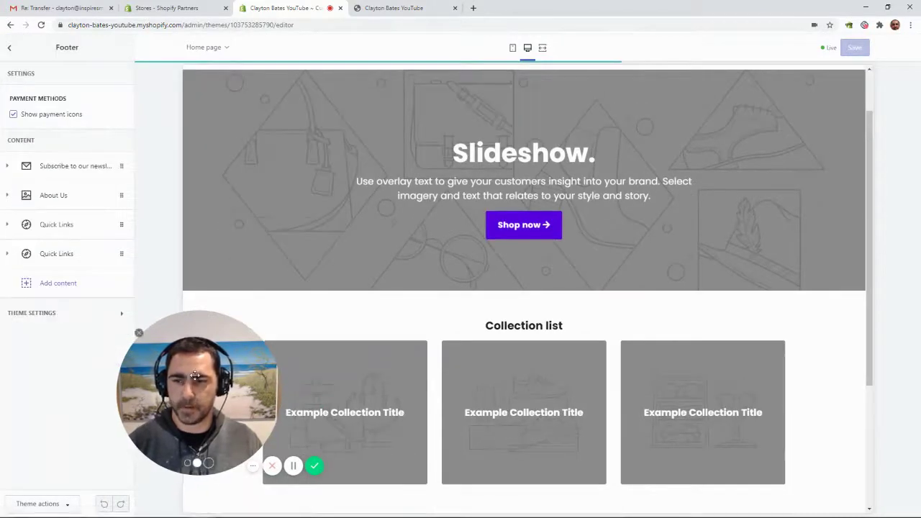
{"action": "left_click_drag", "start_coordinate": [186, 382], "coordinate": [766, 257]}
{"action": "scroll", "coordinate": [432, 256], "scroll_direction": "down", "scroll_amount": 3}
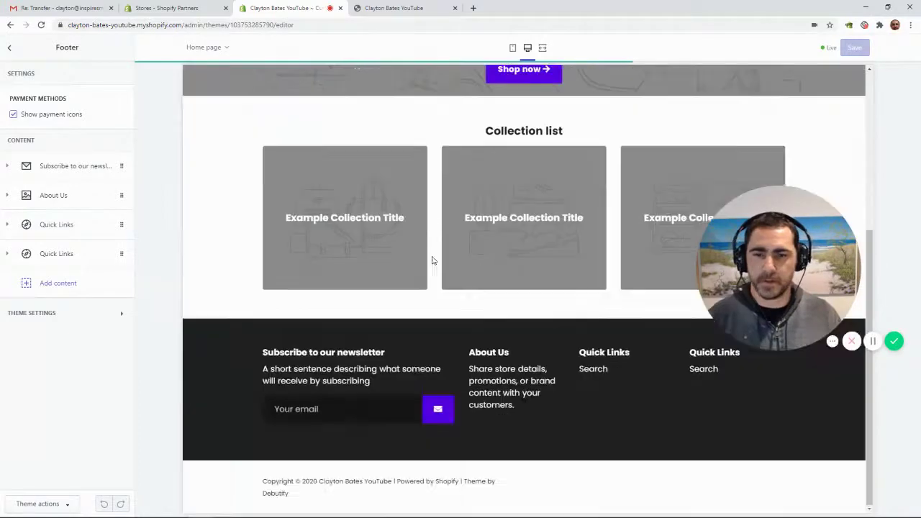
{"action": "left_click_drag", "start_coordinate": [828, 281], "coordinate": [827, 209]}
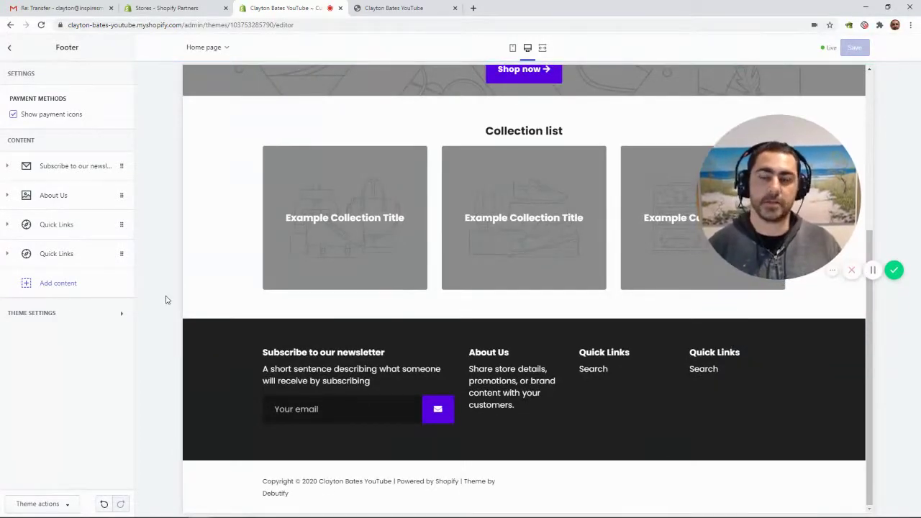
{"action": "left_click", "coordinate": [64, 193]}
{"action": "scroll", "coordinate": [72, 216], "scroll_direction": "down", "scroll_amount": 3}
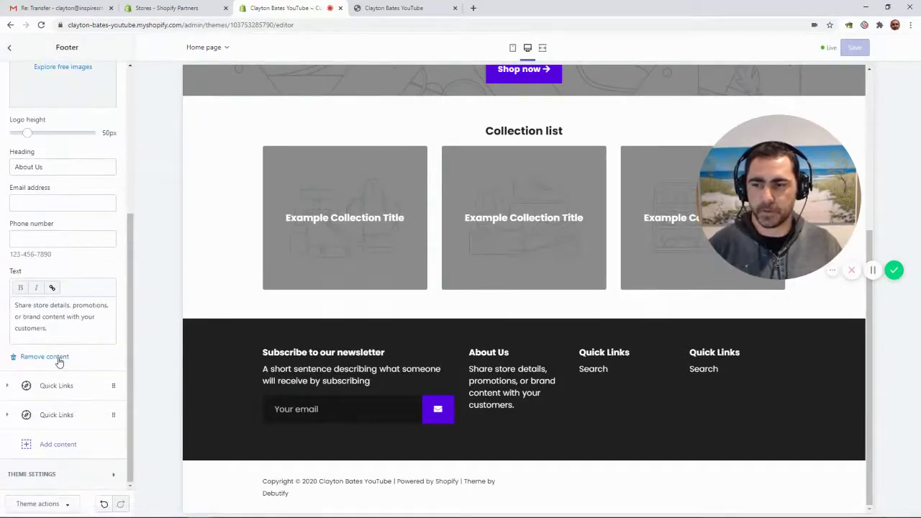
{"action": "left_click", "coordinate": [61, 360]}
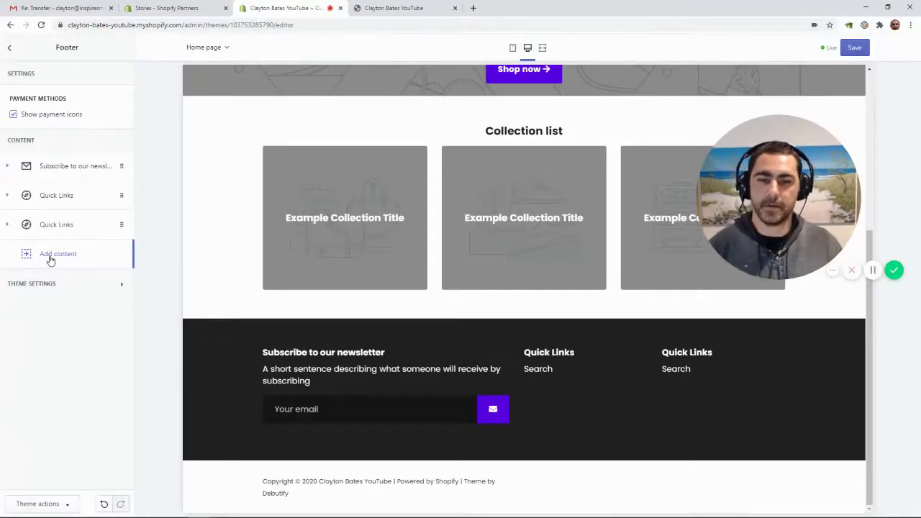
Remove the assigned menu from the first Quick Links footer block and set its heading to INFORMATION
{"action": "left_click", "coordinate": [64, 198]}
{"action": "left_click", "coordinate": [100, 314]}
{"action": "triple_click", "coordinate": [74, 240]}
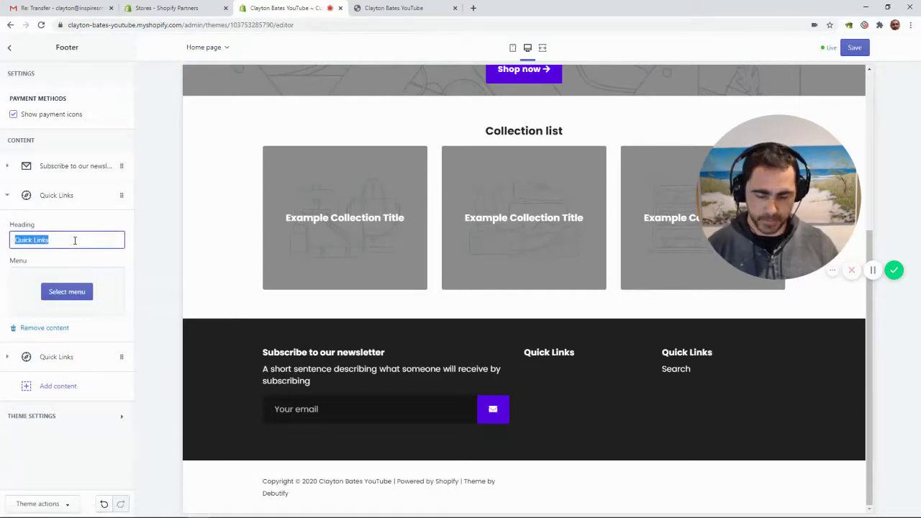
{"action": "type", "text": "INFORMA"}
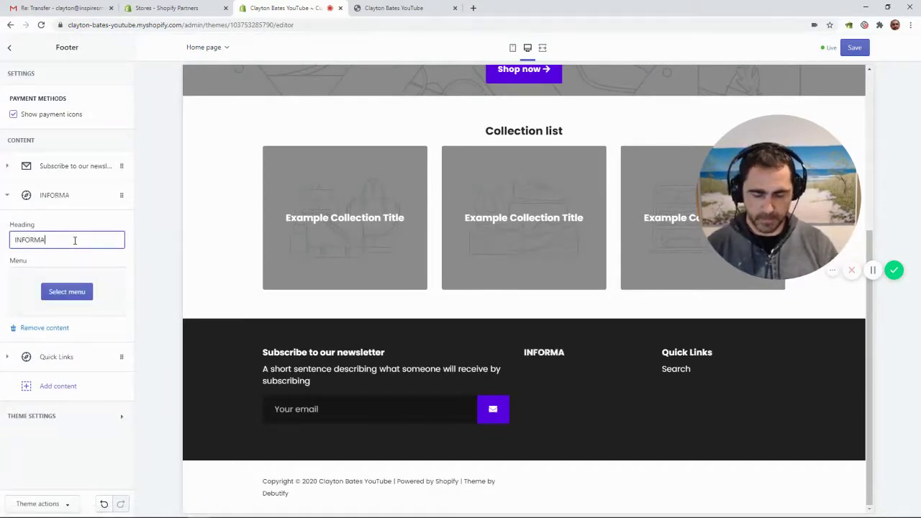
{"action": "type", "text": "TION"}
Set the remaining Quick Links footer block's heading to SHOP and remove its assigned menu
{"action": "left_click", "coordinate": [47, 357]}
{"action": "left_click_drag", "start_coordinate": [66, 271], "coordinate": [2, 272]}
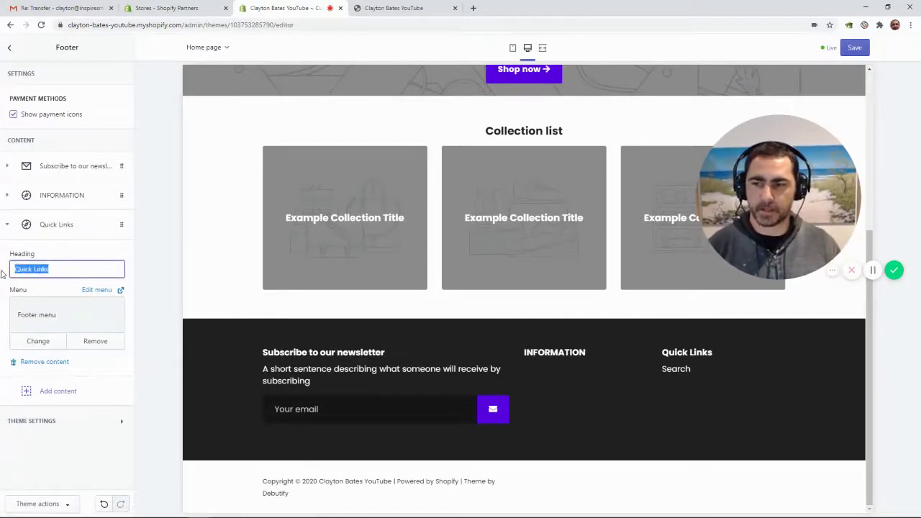
{"action": "type", "text": "SHOP"}
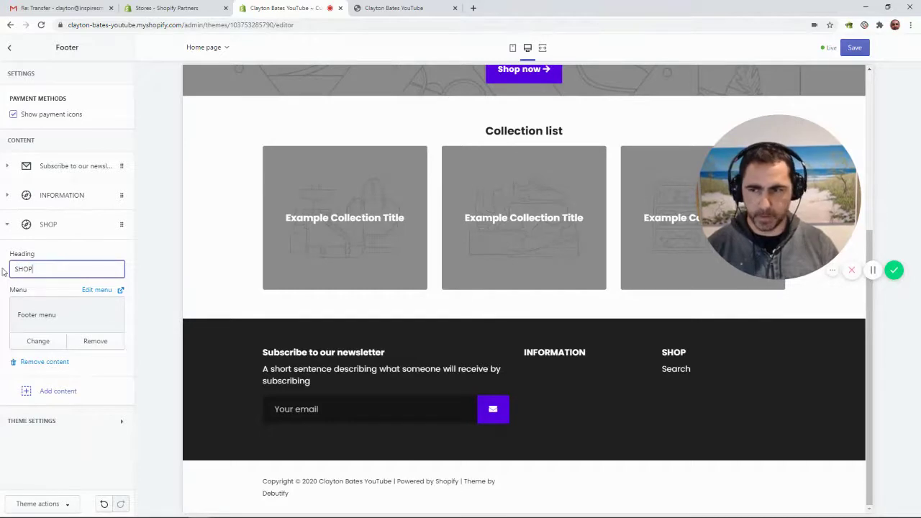
{"action": "left_click", "coordinate": [88, 344]}
Add another Menu block to the footer with no menu assigned and the heading POLICIES
{"action": "left_click", "coordinate": [56, 388]}
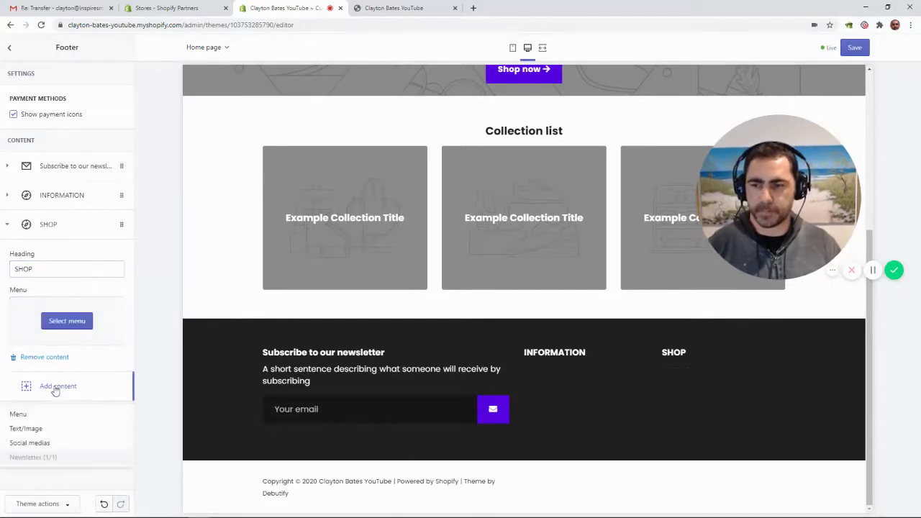
{"action": "left_click", "coordinate": [47, 413]}
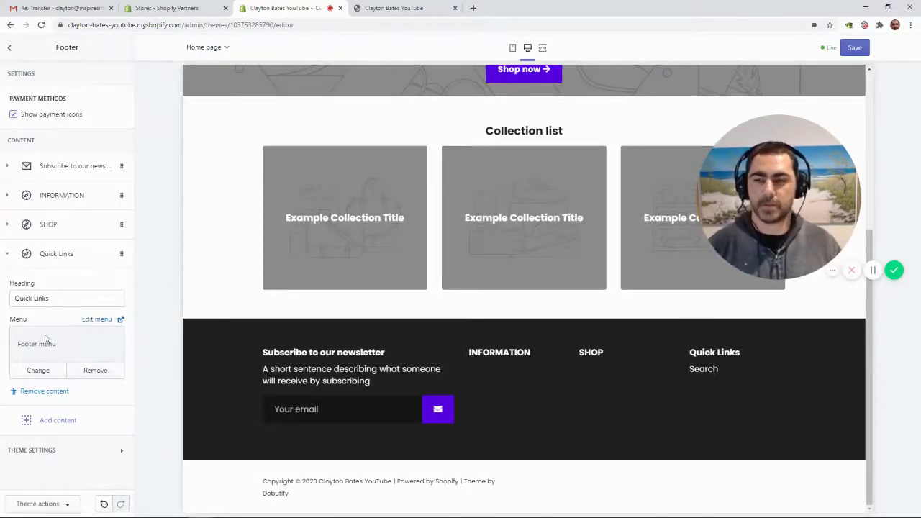
{"action": "left_click", "coordinate": [93, 369]}
{"action": "double_click", "coordinate": [60, 297]}
{"action": "triple_click", "coordinate": [60, 297]}
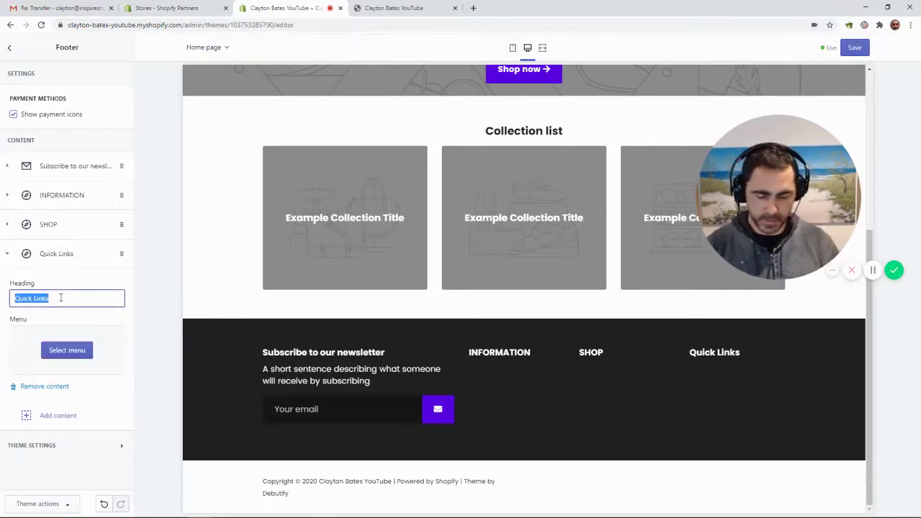
{"action": "type", "text": "POLICIES"}
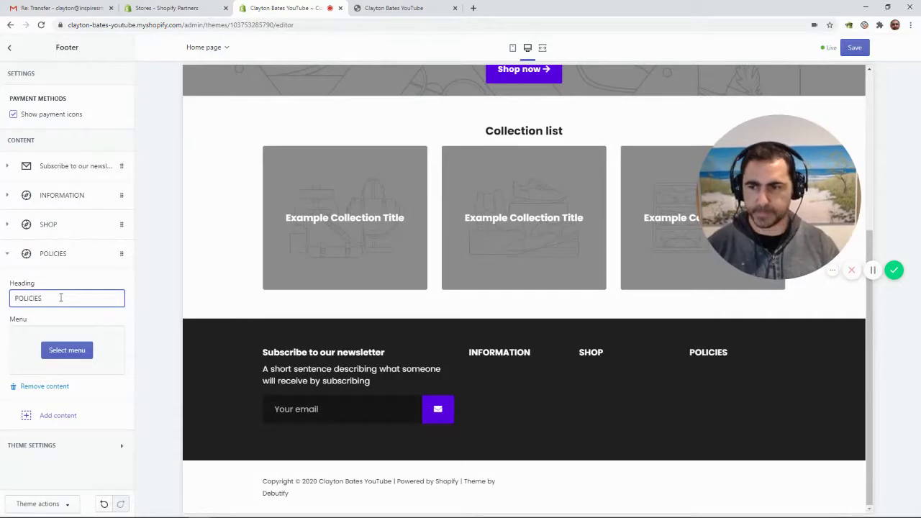
{"action": "left_click", "coordinate": [8, 254]}
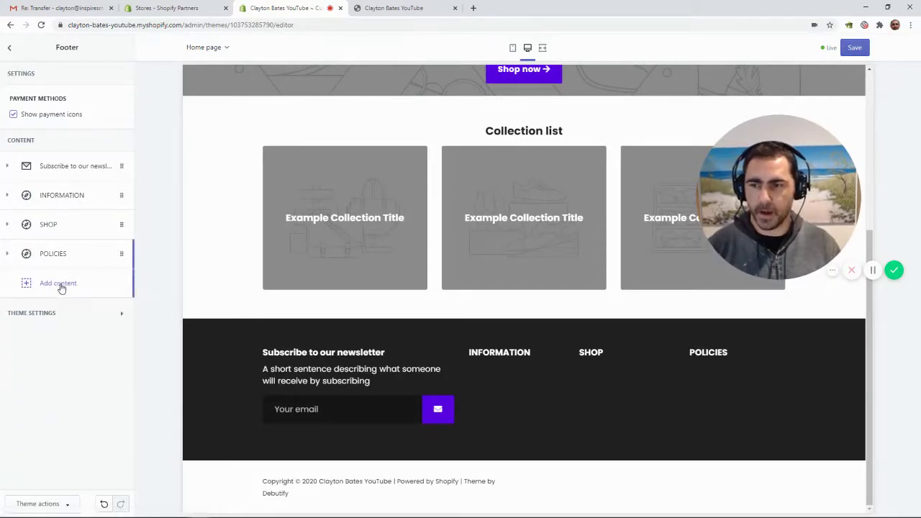
Add a Social medias block to the footer with the heading SOCIAL
{"action": "left_click", "coordinate": [61, 285]}
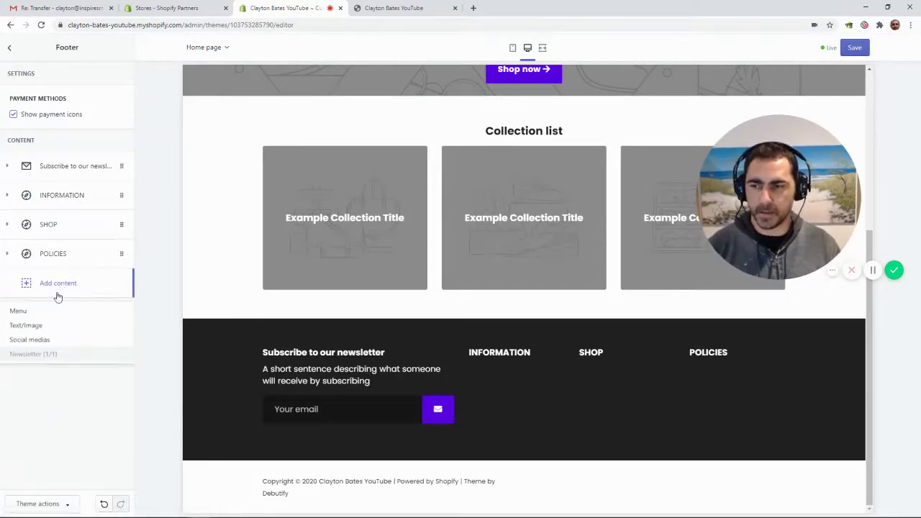
{"action": "left_click", "coordinate": [43, 339]}
{"action": "left_click_drag", "start_coordinate": [61, 325], "coordinate": [13, 326]}
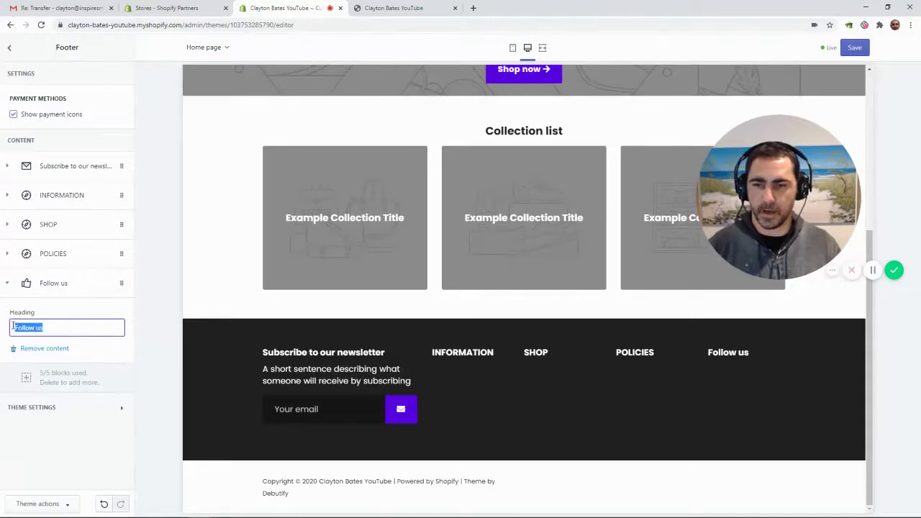
{"action": "type", "text": "SOCIAL"}
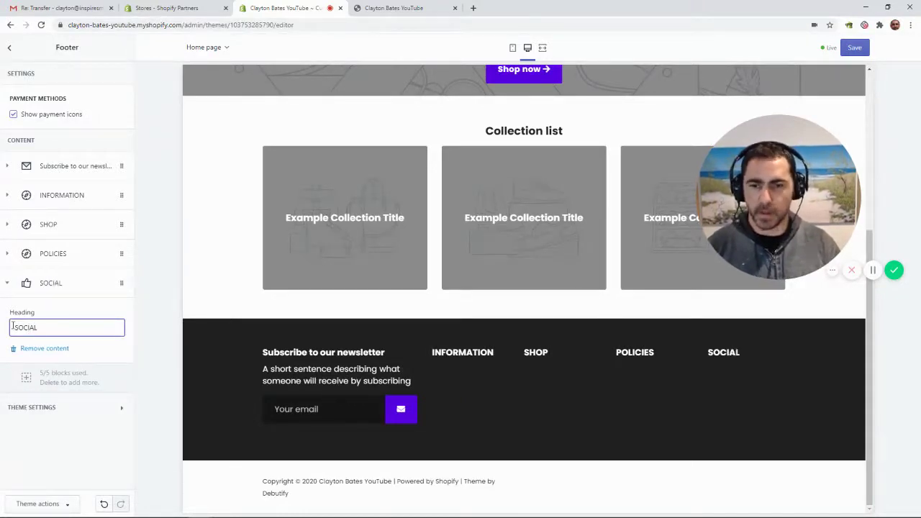
{"action": "left_click", "coordinate": [7, 285]}
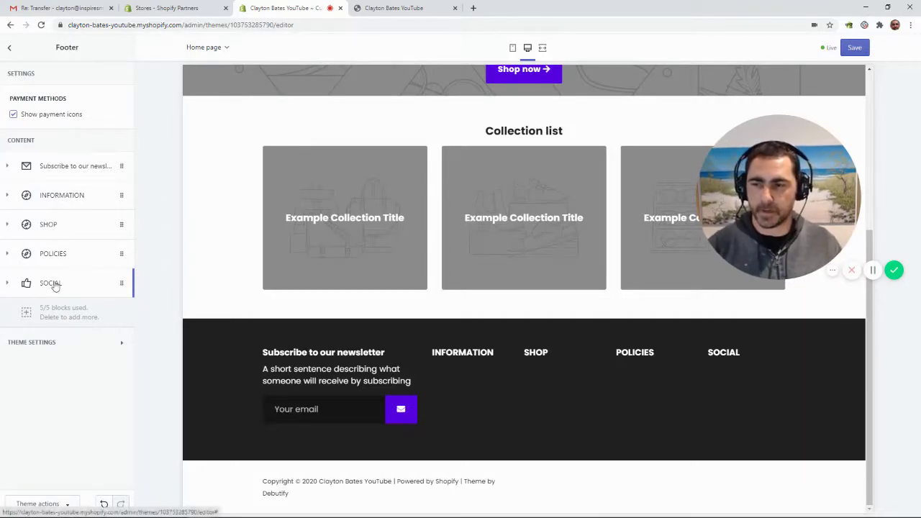
Move the SOCIAL footer block above POLICIES, and save the theme before leaving the editor
{"action": "left_click_drag", "start_coordinate": [54, 285], "coordinate": [61, 255]}
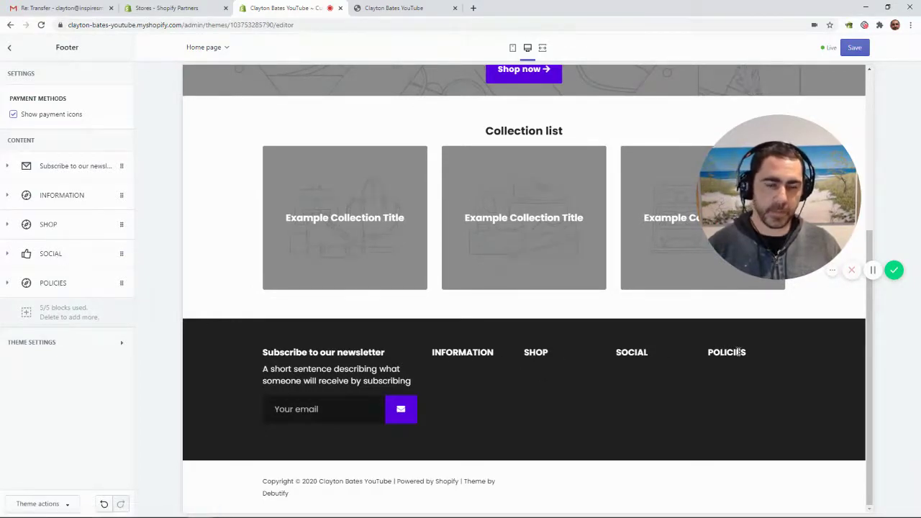
{"action": "left_click", "coordinate": [854, 48]}
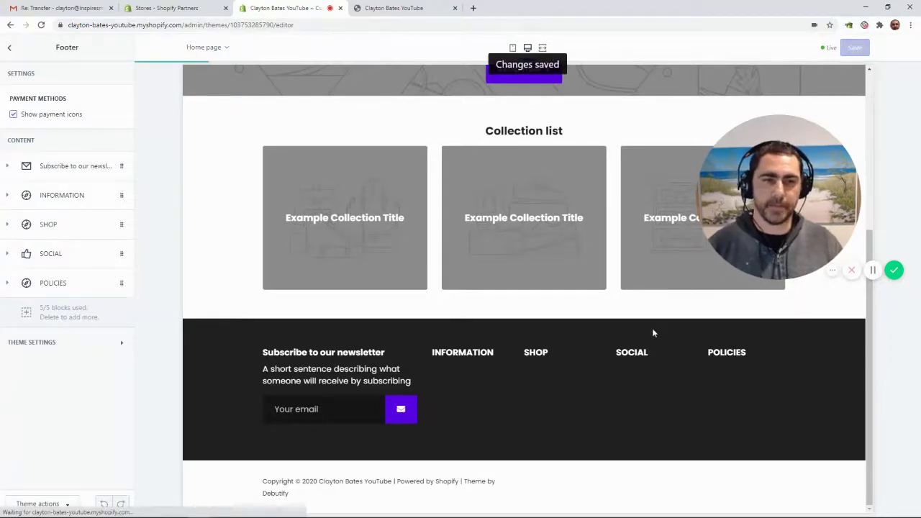
{"action": "left_click", "coordinate": [9, 50]}
{"action": "left_click", "coordinate": [11, 48]}
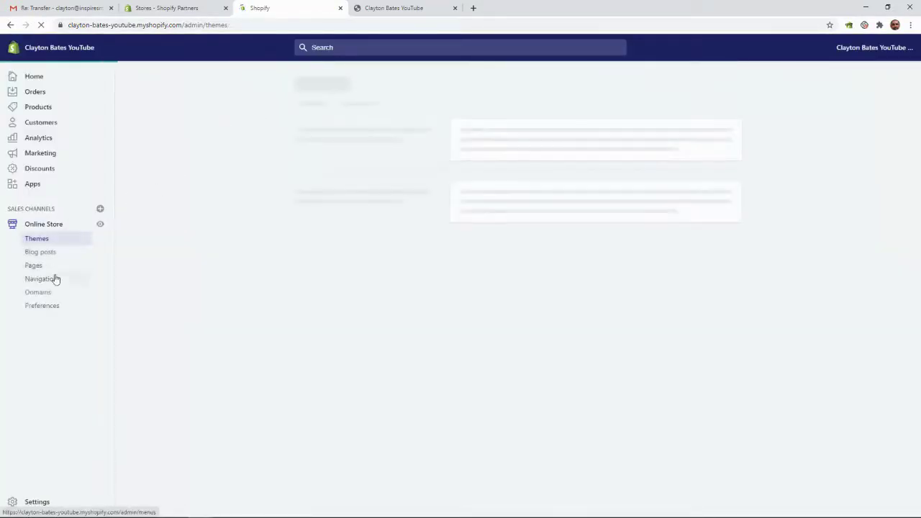
Start a new menu in the store's navigation with the title Information
{"action": "left_click", "coordinate": [55, 278]}
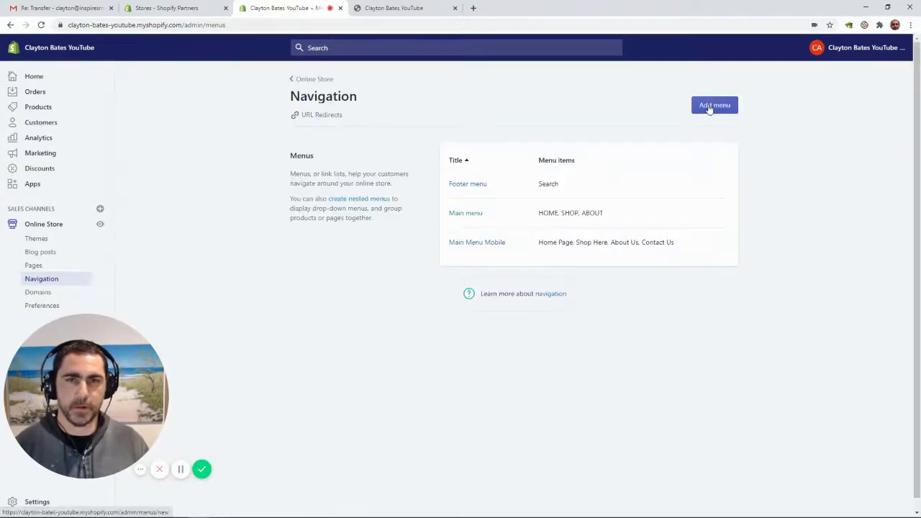
{"action": "left_click", "coordinate": [709, 107]}
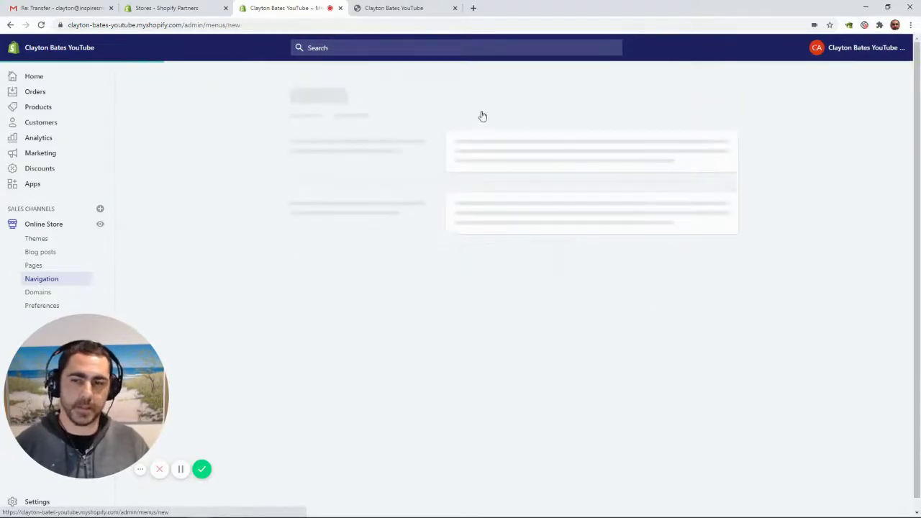
{"action": "left_click", "coordinate": [435, 147]}
{"action": "type", "text": "I"}
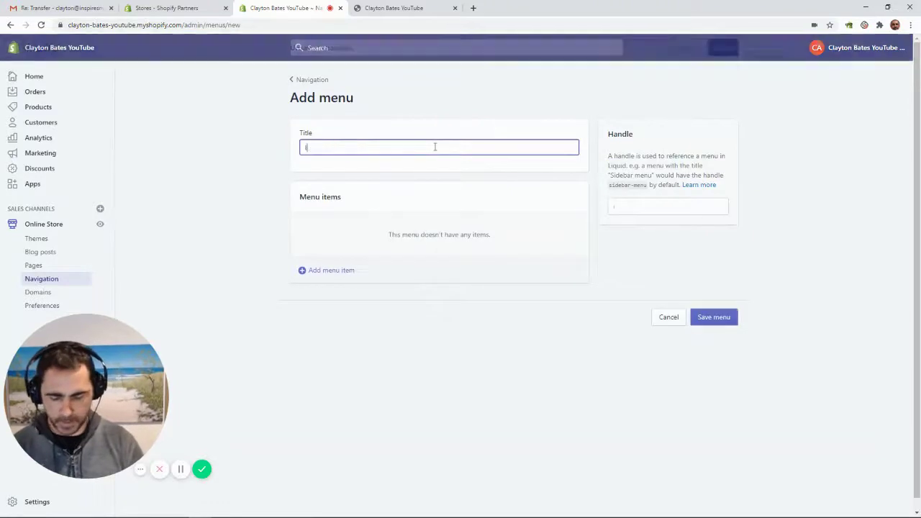
{"action": "type", "text": "nformation"}
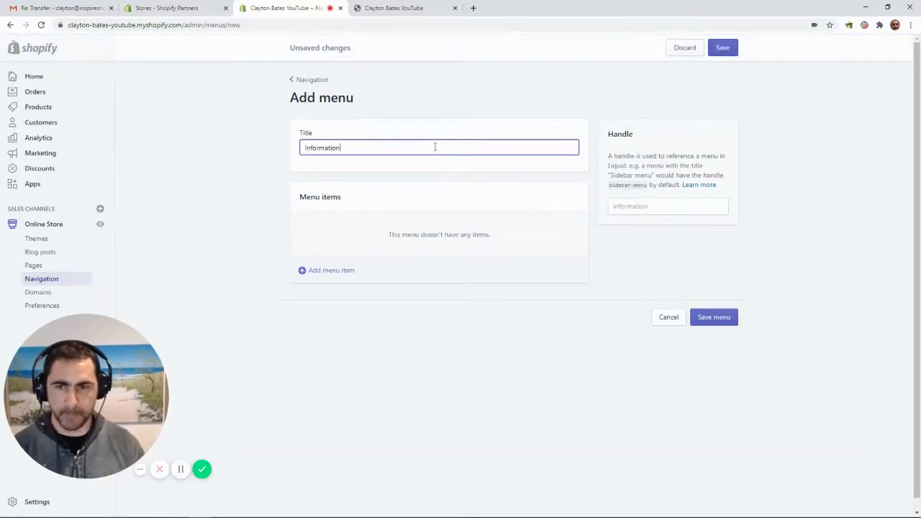
Add a menu item named About to the Information menu, linked to the About Us page
{"action": "left_click", "coordinate": [362, 279]}
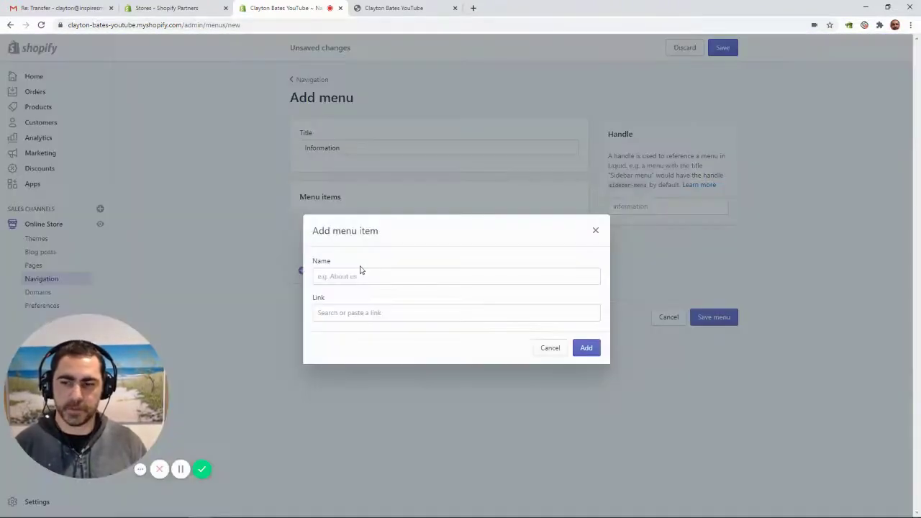
{"action": "left_click", "coordinate": [363, 313]}
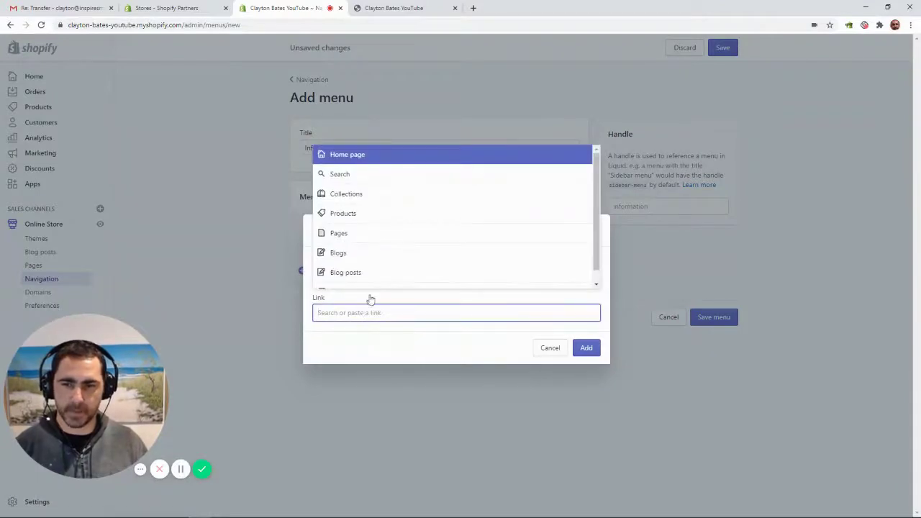
{"action": "left_click", "coordinate": [355, 235]}
{"action": "left_click", "coordinate": [352, 241]}
{"action": "type", "text": "A"}
{"action": "left_click", "coordinate": [352, 295]}
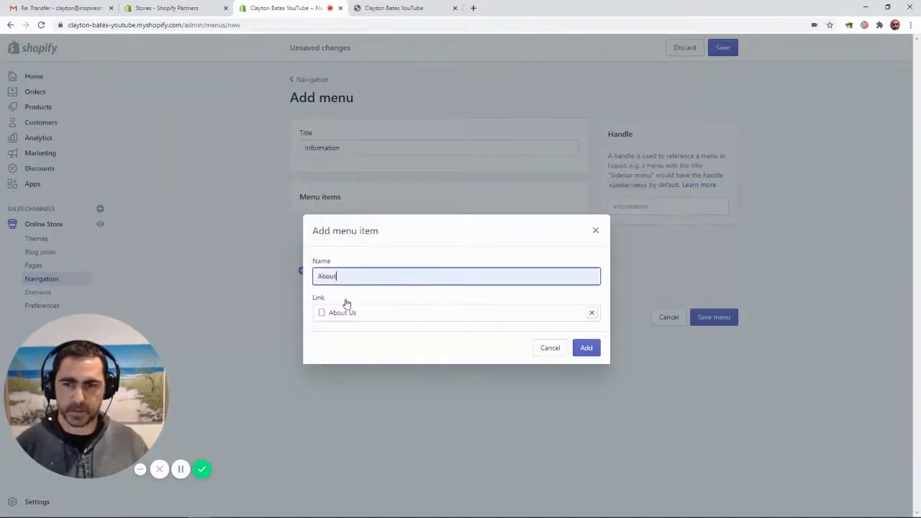
{"action": "left_click", "coordinate": [589, 350]}
Add a menu item named Contact to the Information menu, linked to the Contact Us page
{"action": "left_click", "coordinate": [335, 253]}
{"action": "left_click", "coordinate": [344, 314]}
{"action": "left_click", "coordinate": [350, 253]}
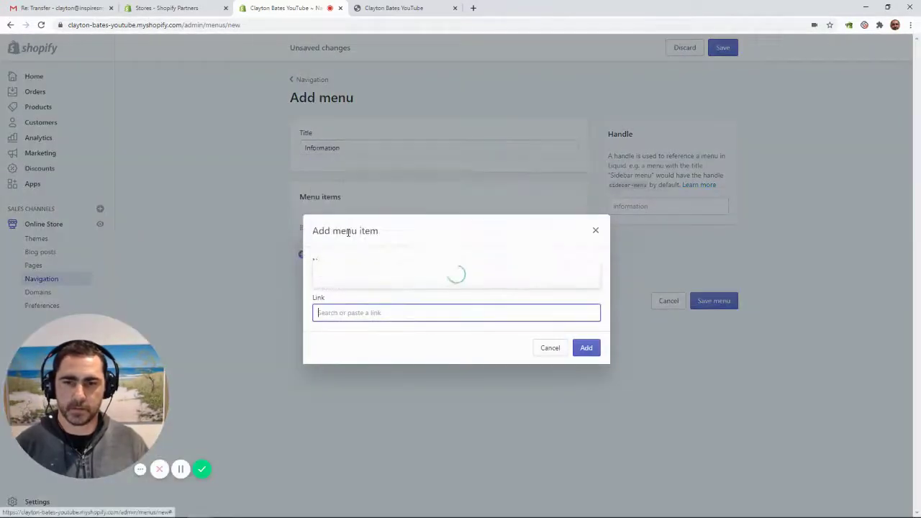
{"action": "left_click", "coordinate": [345, 260]}
{"action": "left_click", "coordinate": [344, 277]}
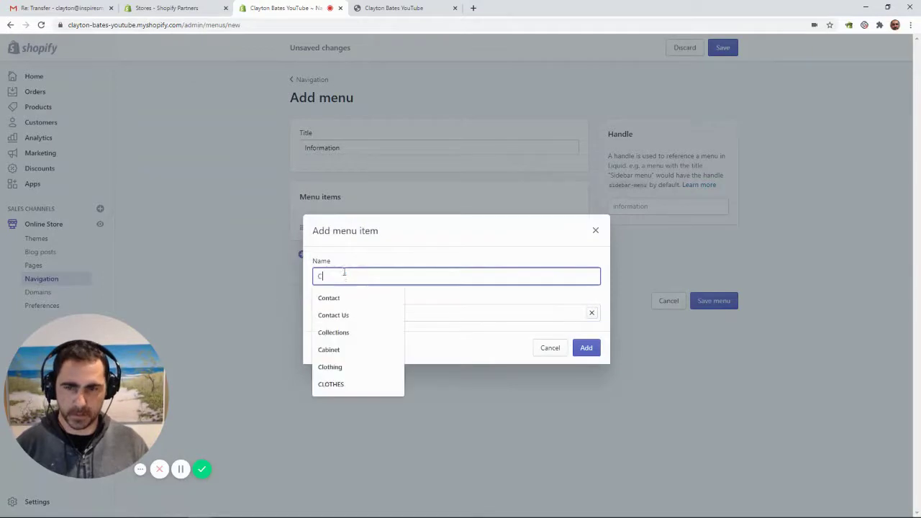
{"action": "left_click", "coordinate": [345, 298]}
{"action": "left_click", "coordinate": [587, 347]}
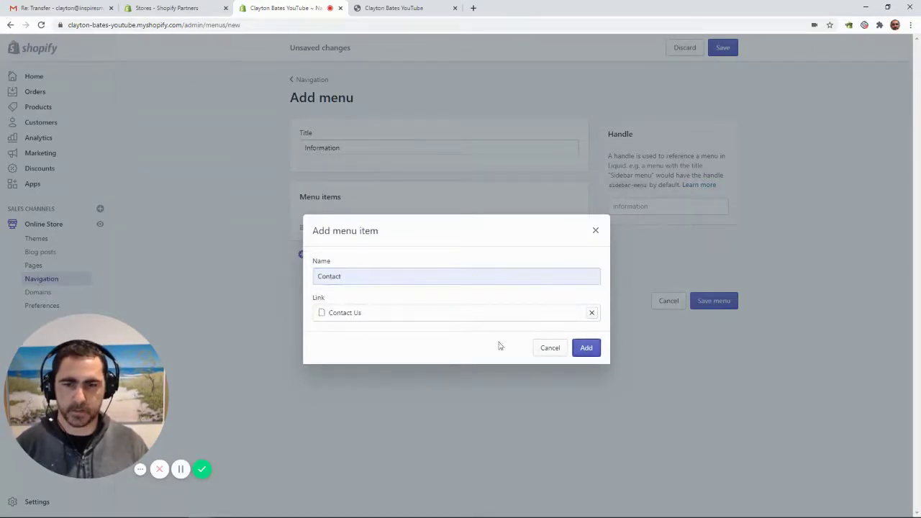
Add a menu item named FAQ's to the Information menu, linked to the store's FAQ page
{"action": "left_click", "coordinate": [335, 295]}
{"action": "left_click", "coordinate": [334, 311]}
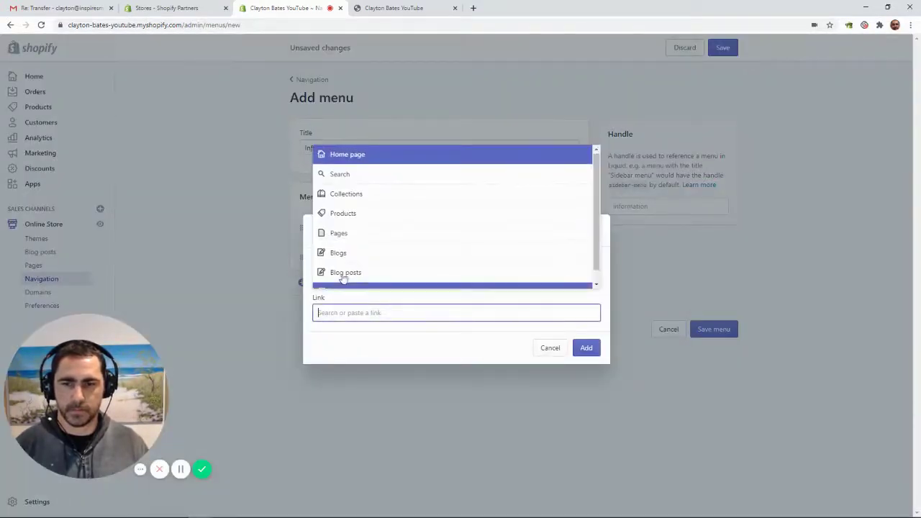
{"action": "left_click", "coordinate": [350, 234]}
{"action": "left_click", "coordinate": [353, 279]}
{"action": "type", "text": "FAQ's"}
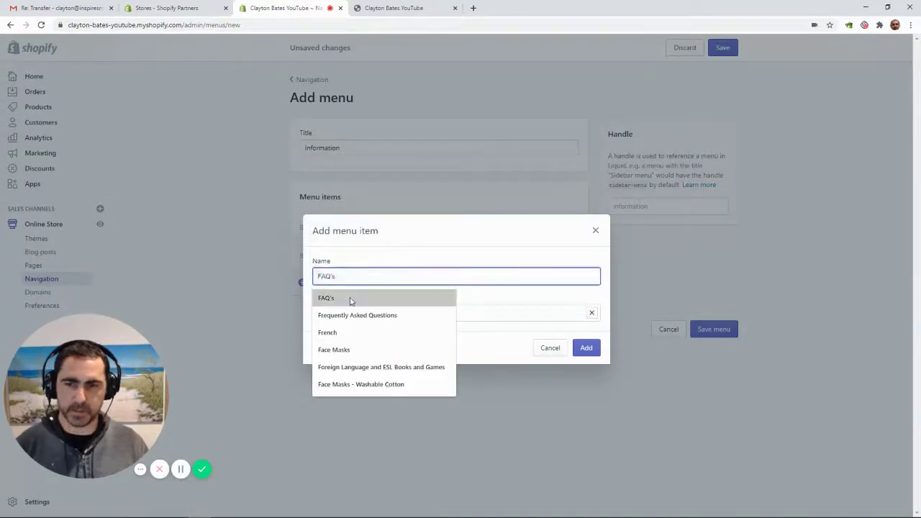
{"action": "left_click", "coordinate": [349, 299]}
{"action": "left_click", "coordinate": [586, 349]}
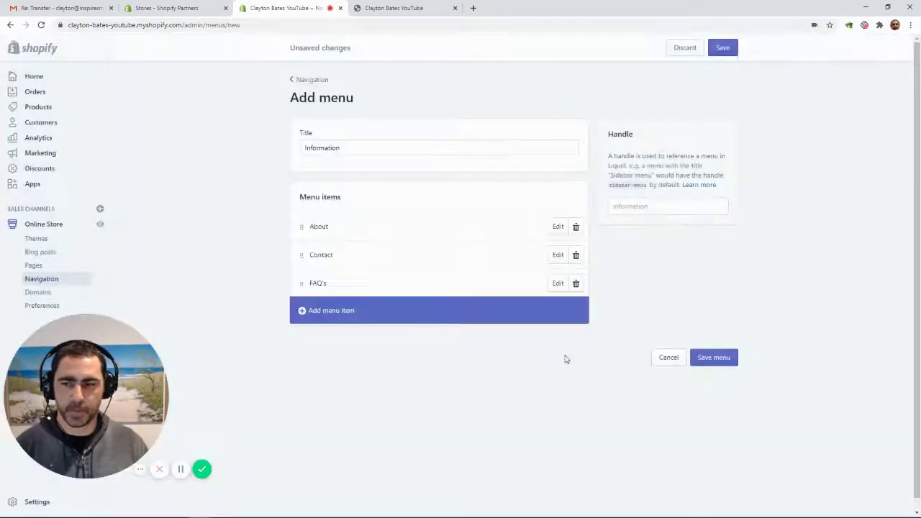
Add a menu item named Blog linked to the News blog, and save the Information menu
{"action": "left_click", "coordinate": [344, 314]}
{"action": "left_click", "coordinate": [364, 311]}
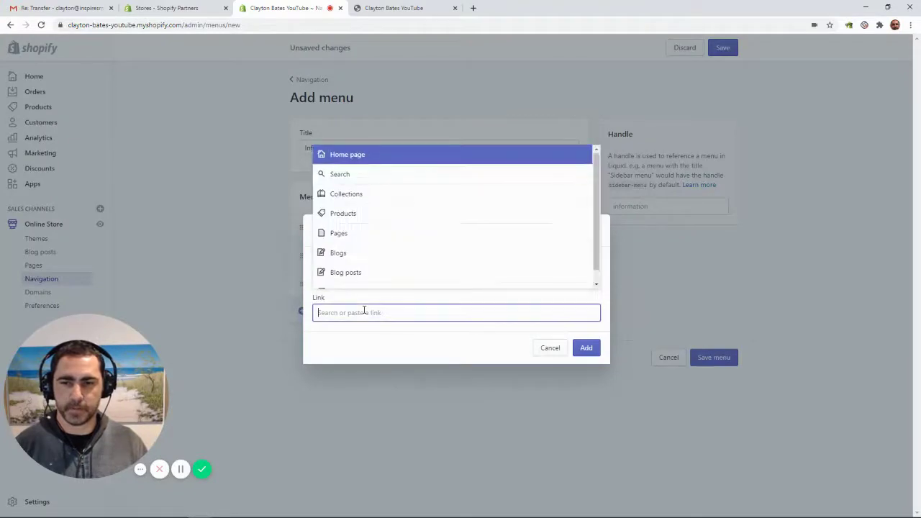
{"action": "left_click", "coordinate": [343, 254]}
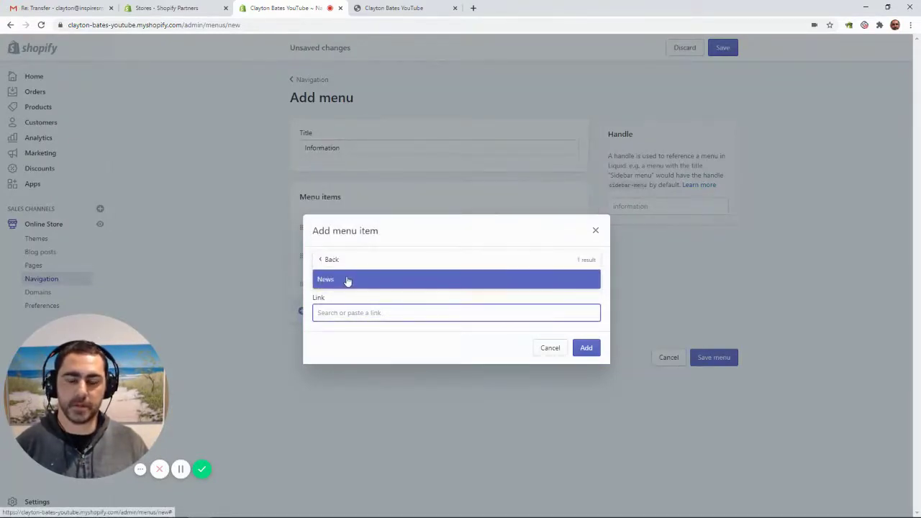
{"action": "left_click", "coordinate": [347, 280]}
{"action": "type", "text": "Blog"}
{"action": "left_click", "coordinate": [586, 348]}
{"action": "left_click", "coordinate": [723, 47]}
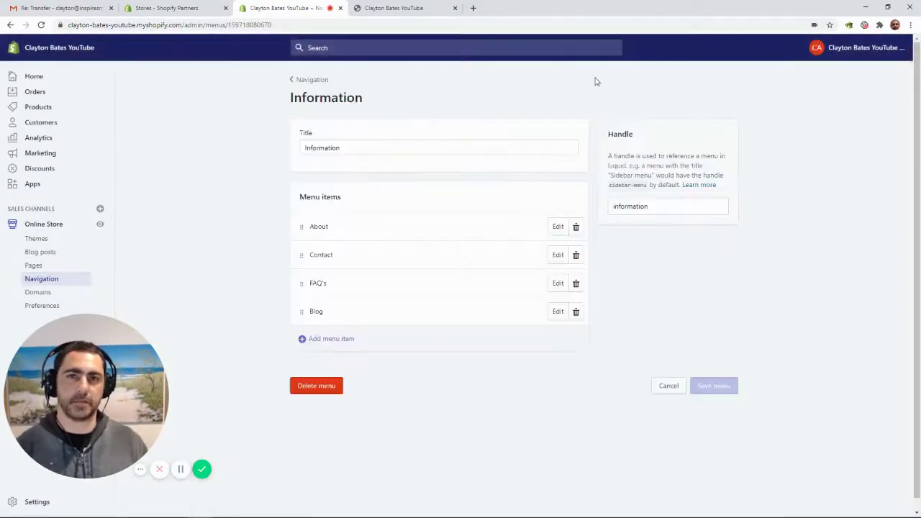
Return to the navigation overview and start a new menu with the title Shop
{"action": "left_click", "coordinate": [315, 81]}
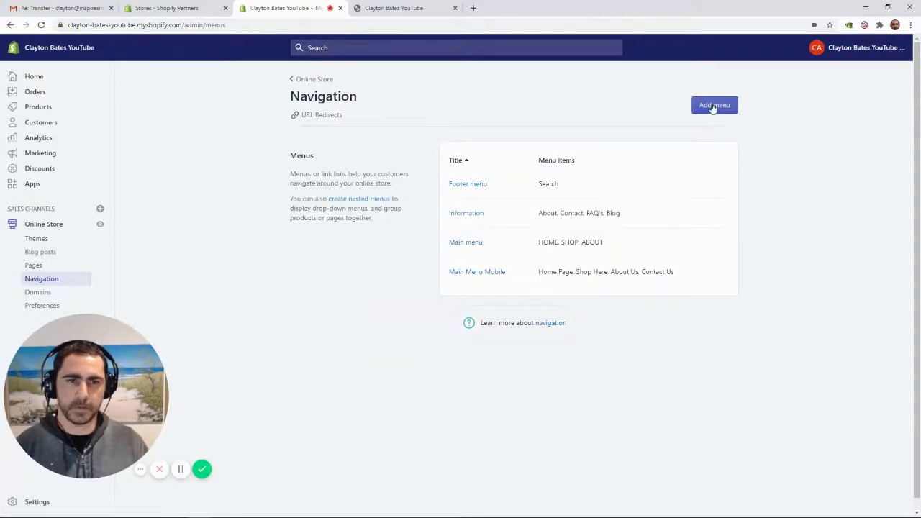
{"action": "left_click", "coordinate": [712, 108]}
{"action": "left_click", "coordinate": [395, 148]}
{"action": "type", "text": "Shop"}
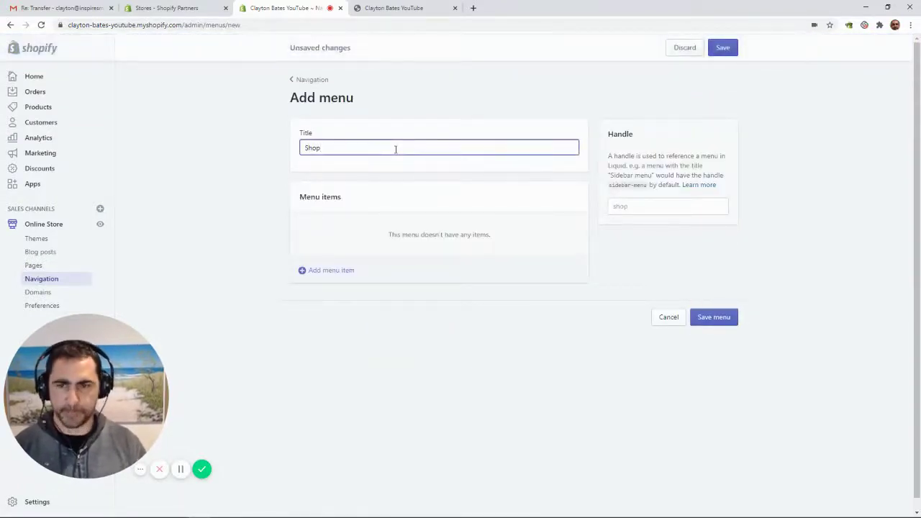
Add a menu item named All Products to the Shop menu, linked to all products
{"action": "left_click", "coordinate": [360, 274]}
{"action": "left_click", "coordinate": [364, 314]}
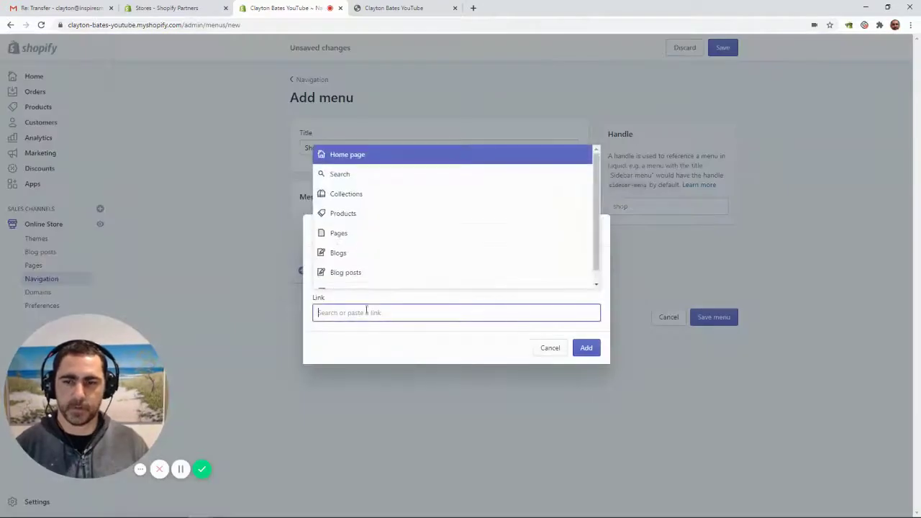
{"action": "left_click", "coordinate": [357, 215]}
{"action": "left_click", "coordinate": [358, 274]}
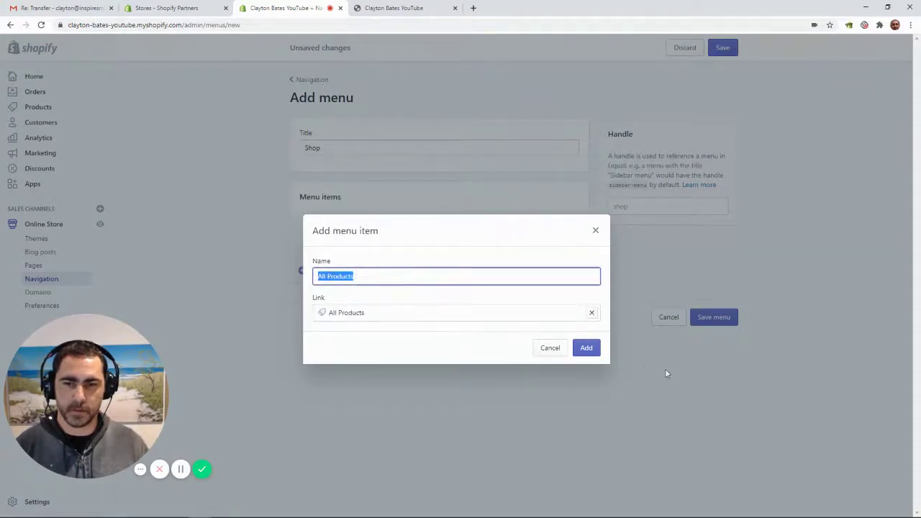
{"action": "left_click", "coordinate": [587, 348]}
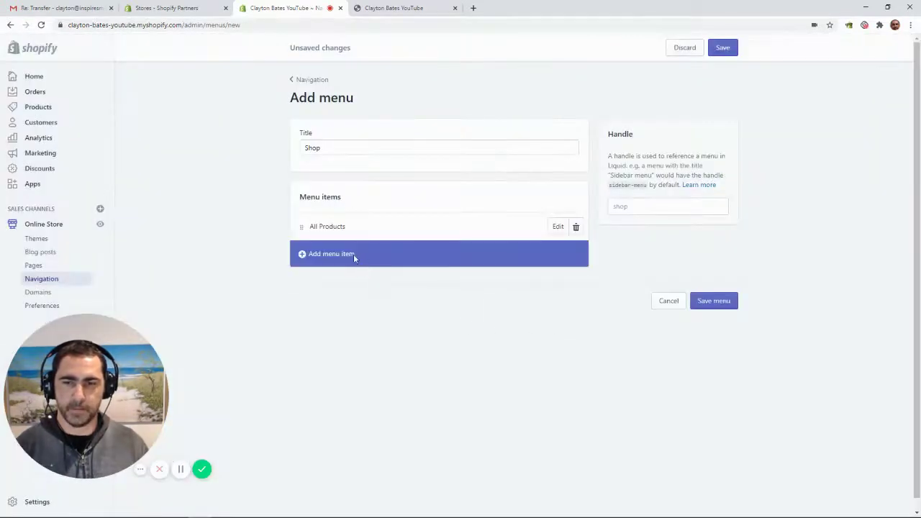
Add a menu item named Cats to the Shop menu, linked to the Cats collection
{"action": "left_click", "coordinate": [360, 261]}
{"action": "left_click", "coordinate": [347, 308]}
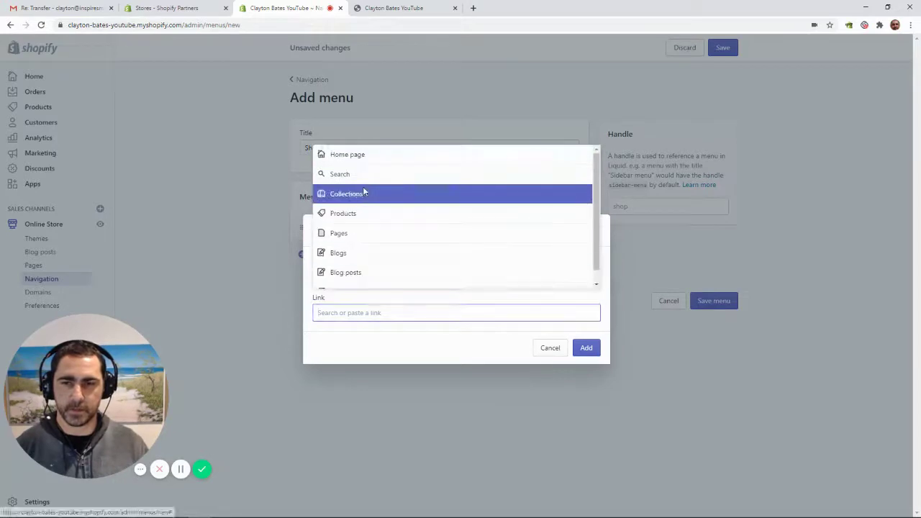
{"action": "left_click", "coordinate": [364, 194]}
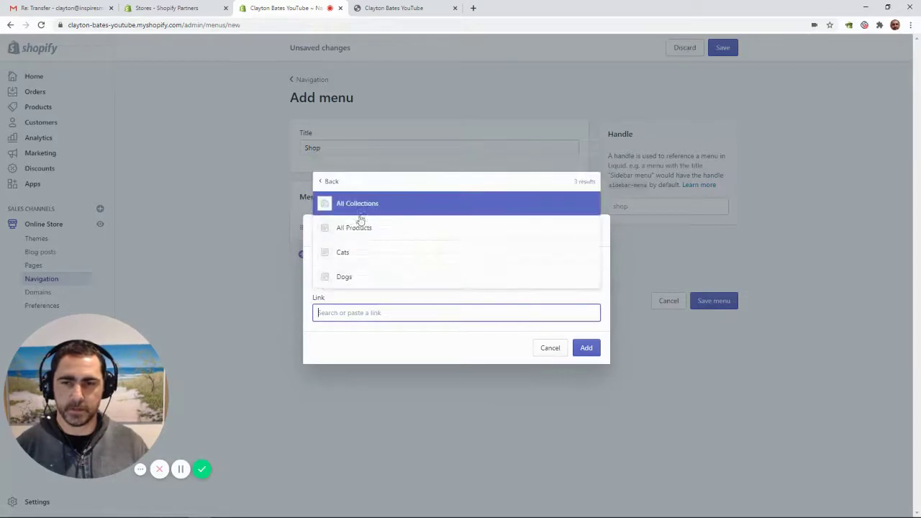
{"action": "left_click", "coordinate": [392, 253]}
{"action": "left_click", "coordinate": [586, 366]}
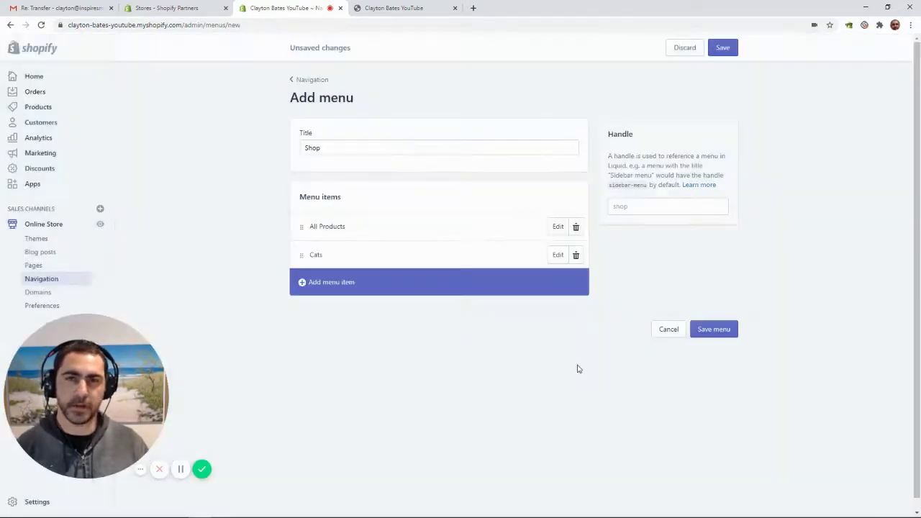
Add a menu item named Dogs linked to the Dogs collection, and save the Shop menu
{"action": "left_click", "coordinate": [335, 283]}
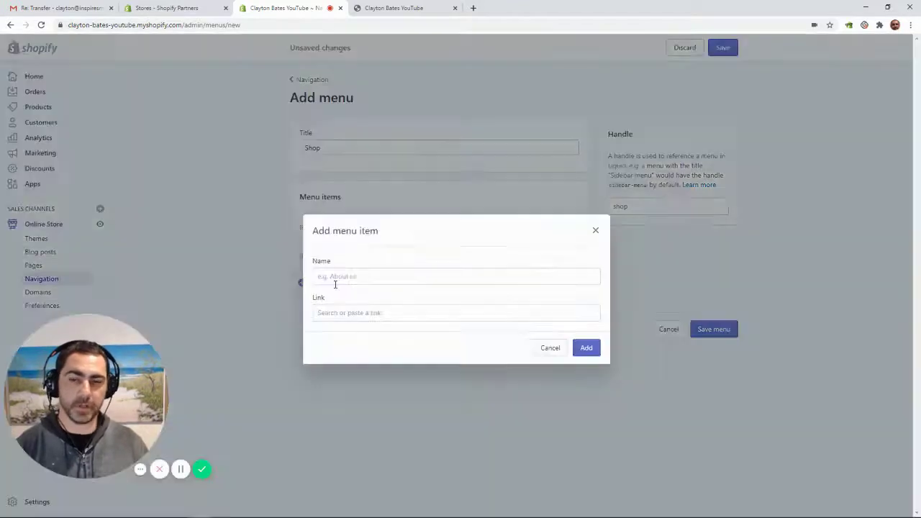
{"action": "left_click", "coordinate": [341, 309]}
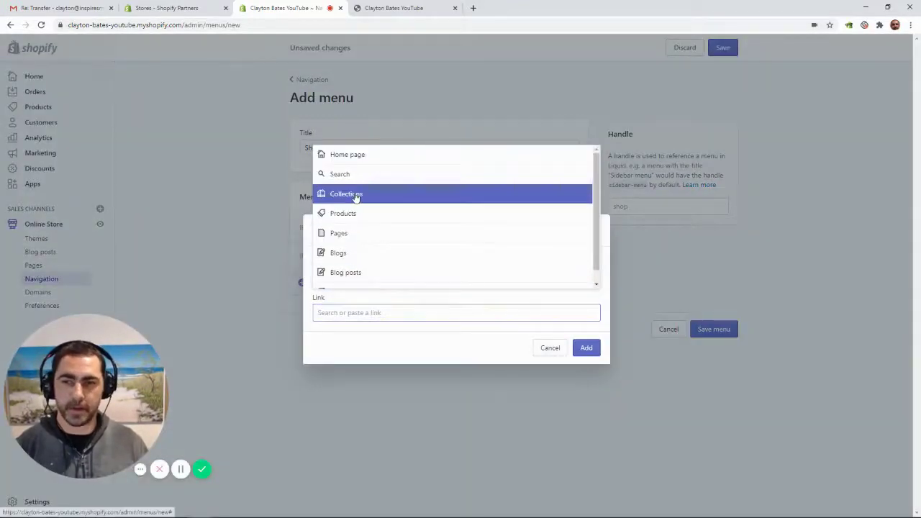
{"action": "left_click", "coordinate": [348, 195]}
{"action": "left_click", "coordinate": [352, 277]}
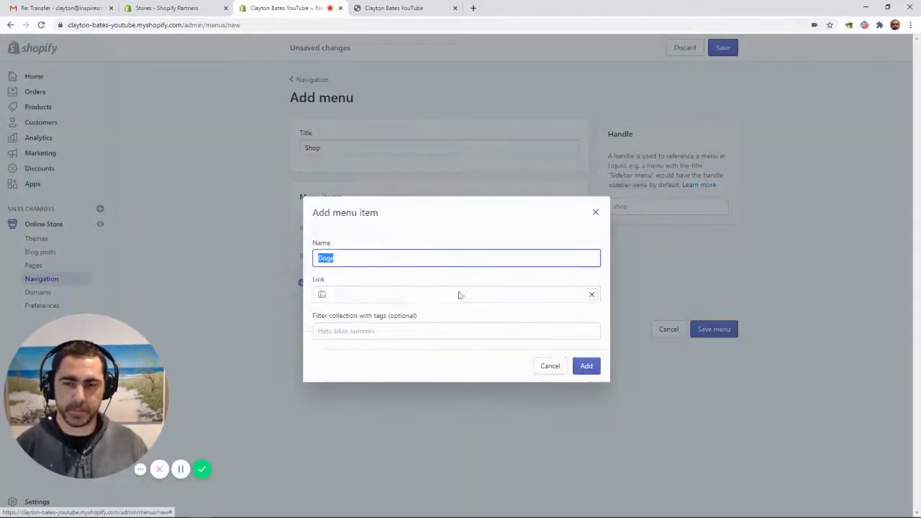
{"action": "left_click", "coordinate": [585, 366]}
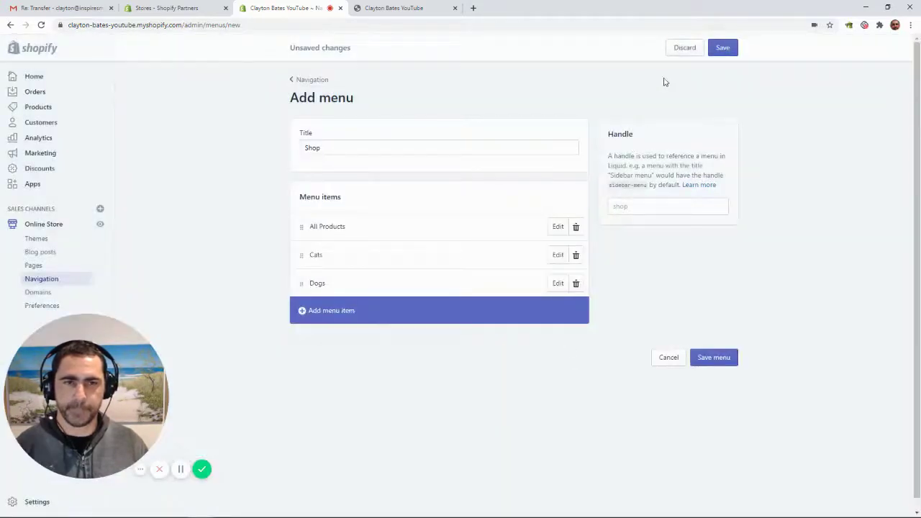
{"action": "left_click", "coordinate": [721, 48]}
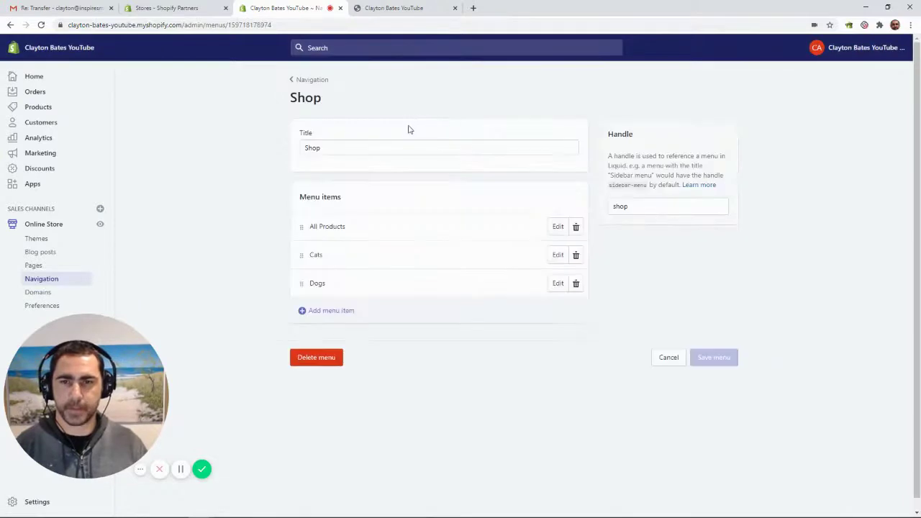
Return to the navigation overview and start a new menu with the title Policies (Footer)
{"action": "left_click", "coordinate": [308, 80]}
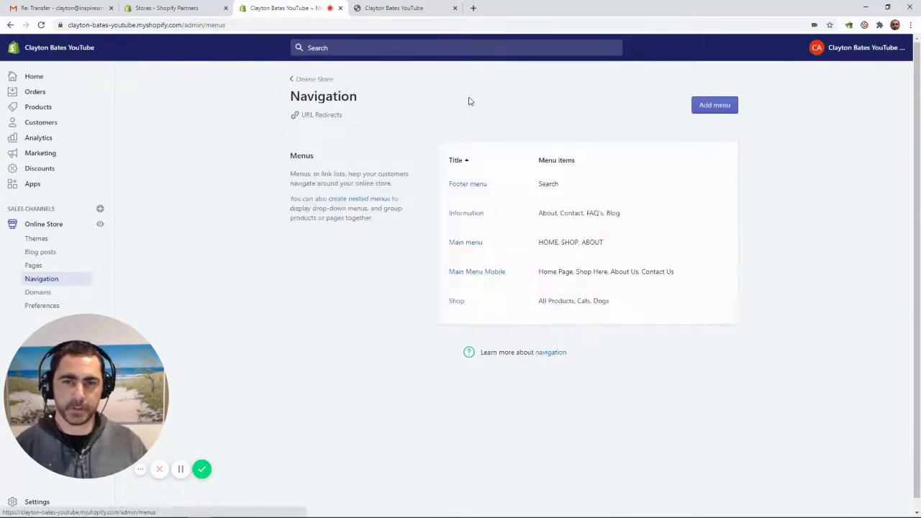
{"action": "left_click", "coordinate": [715, 107]}
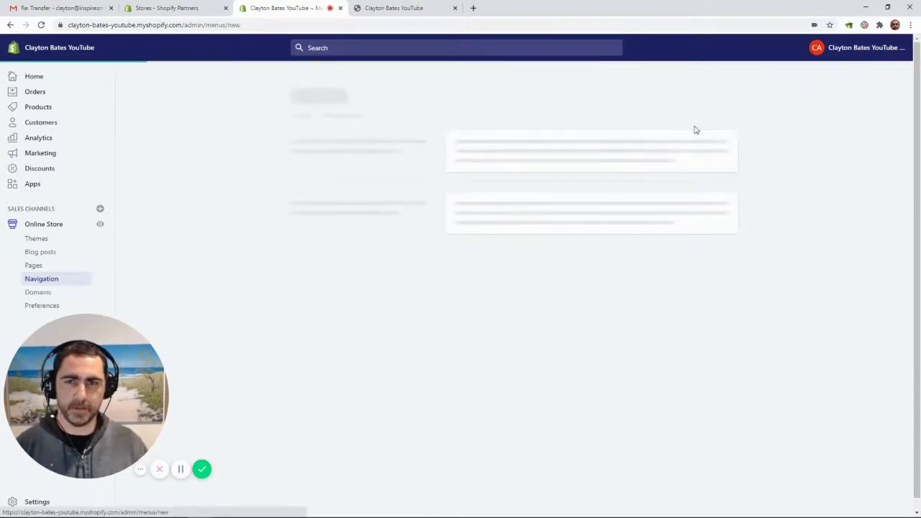
{"action": "left_click", "coordinate": [353, 146]}
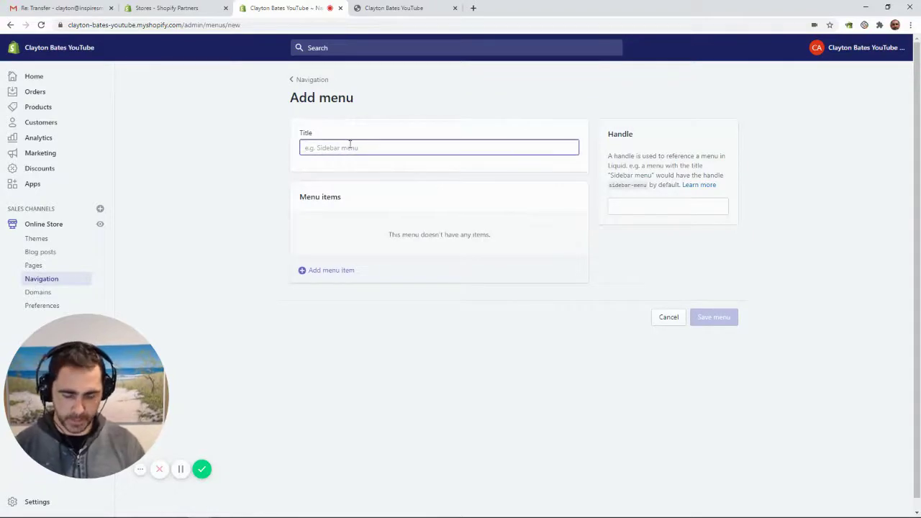
{"action": "type", "text": "Policies (Footer"}
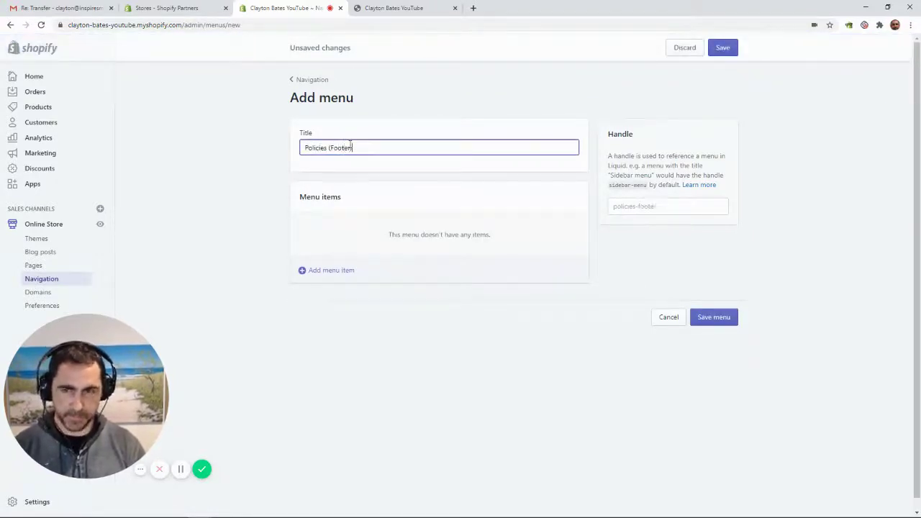
Add a menu item linked to the Privacy Policy to the Policies (Footer) menu, shortening its name to Privacy
{"action": "left_click", "coordinate": [352, 269]}
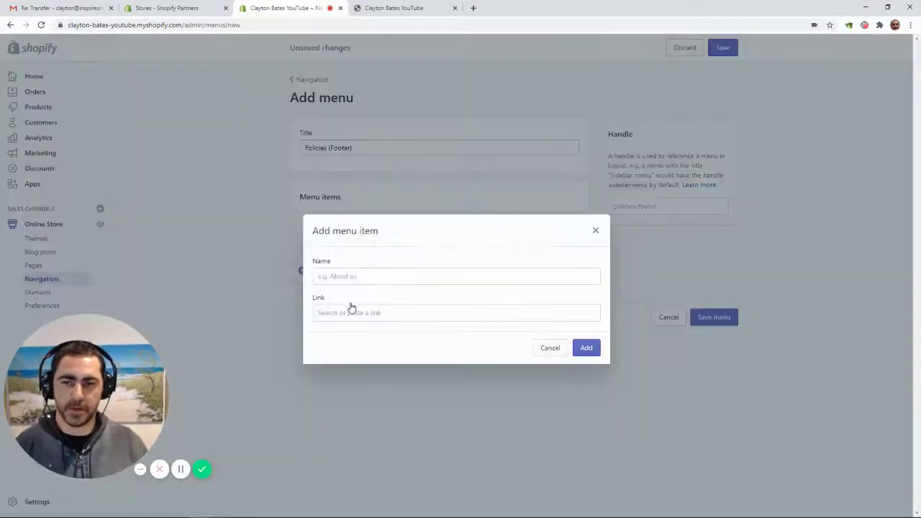
{"action": "left_click", "coordinate": [351, 313]}
{"action": "scroll", "coordinate": [344, 284], "scroll_direction": "down", "scroll_amount": 1}
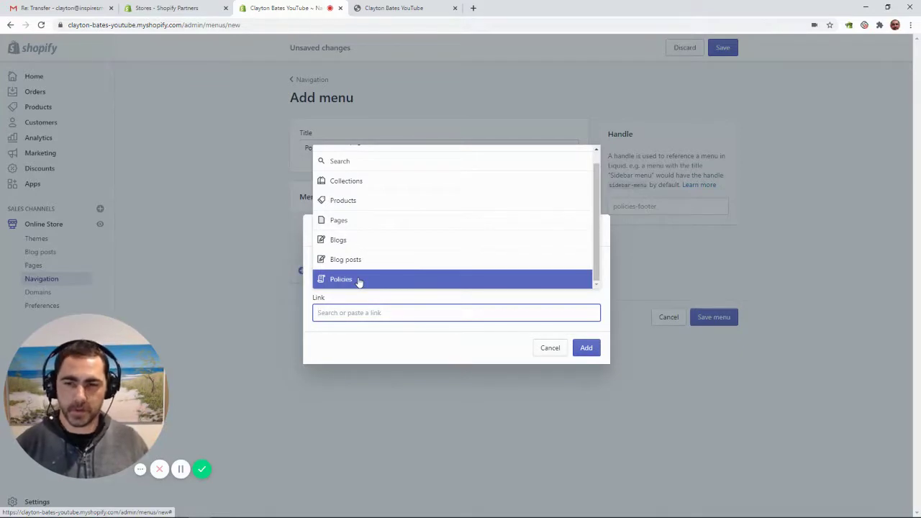
{"action": "left_click", "coordinate": [358, 279]}
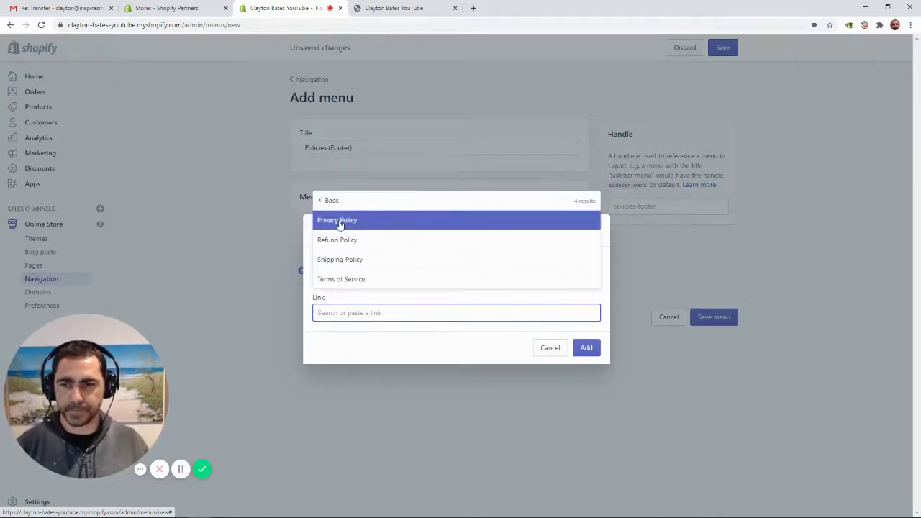
{"action": "left_click", "coordinate": [338, 222]}
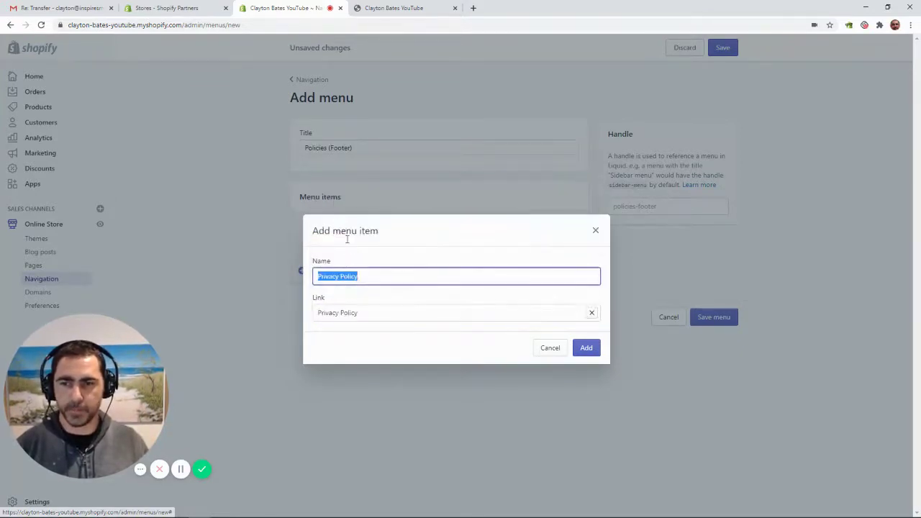
{"action": "left_click", "coordinate": [348, 275]}
{"action": "key", "text": "BackSpace"}
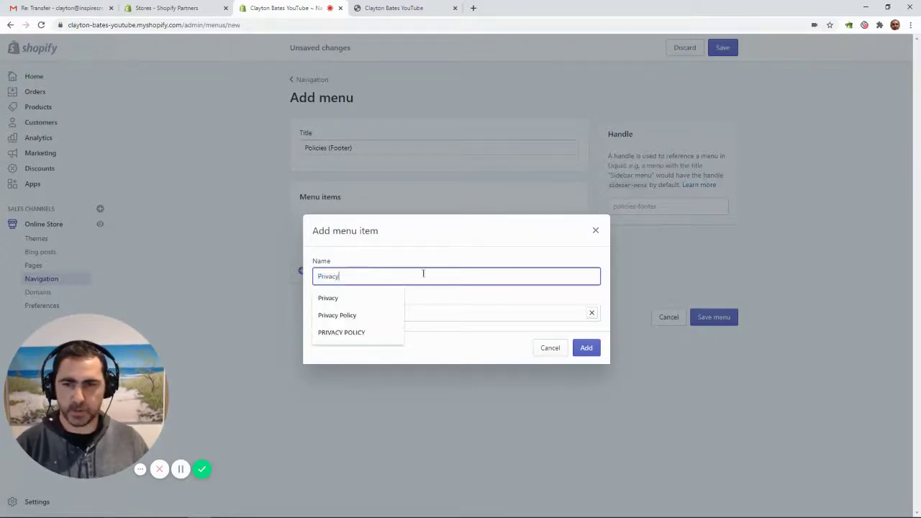
{"action": "left_click", "coordinate": [583, 349]}
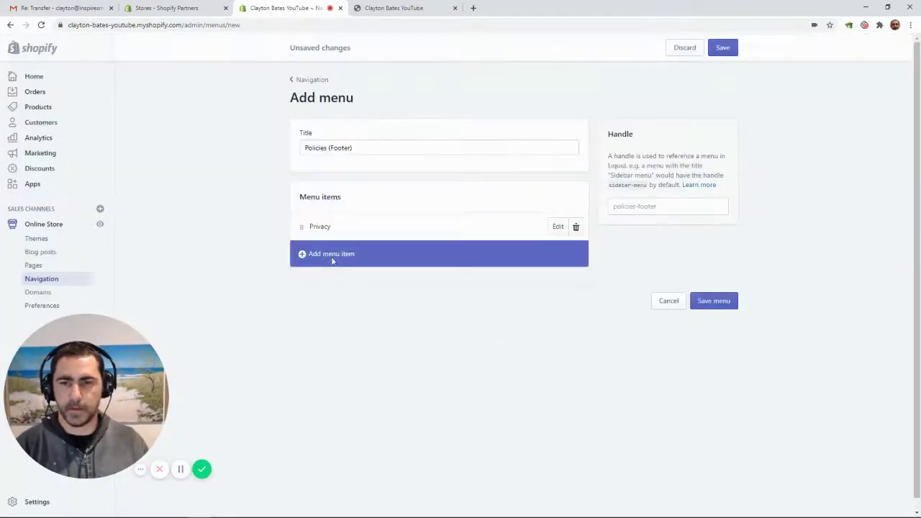
Add a menu item linked to Terms of Service to the Policies (Footer) menu, shortening its name to Terms
{"action": "left_click", "coordinate": [333, 255]}
{"action": "left_click", "coordinate": [343, 309]}
{"action": "scroll", "coordinate": [350, 277], "scroll_direction": "down", "scroll_amount": 1}
{"action": "left_click", "coordinate": [350, 281]}
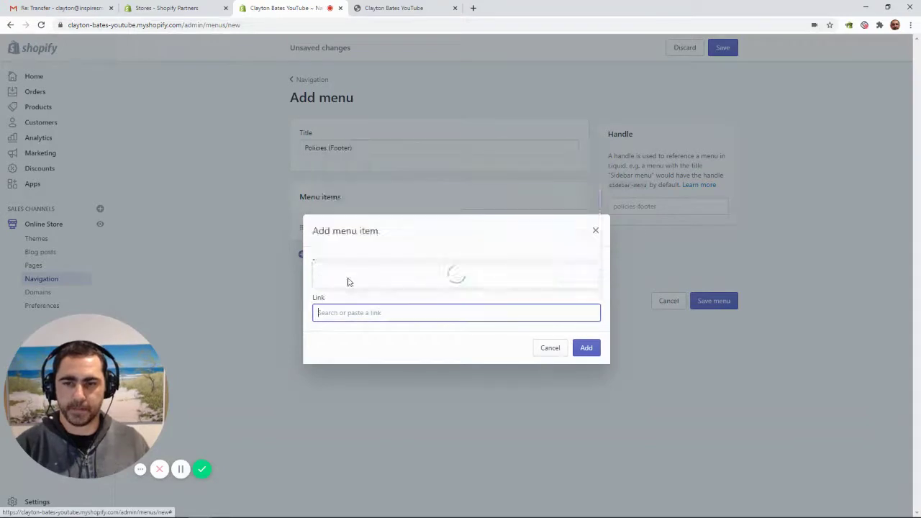
{"action": "left_click", "coordinate": [352, 279]}
{"action": "double_click", "coordinate": [355, 276]}
{"action": "key", "text": "BackSpace"}
{"action": "key", "text": "BackSpace"}
{"action": "key", "text": "BackSpace"}
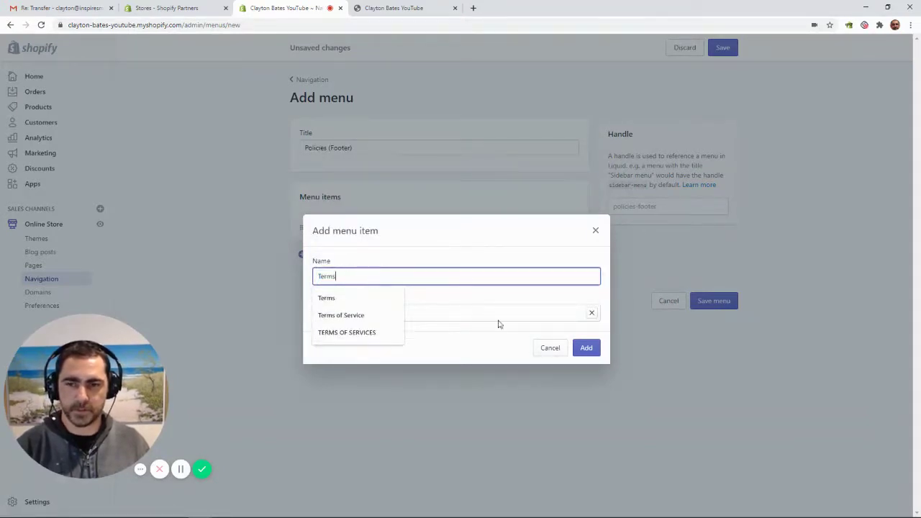
{"action": "left_click", "coordinate": [495, 349]}
{"action": "left_click", "coordinate": [587, 347]}
Add a menu item linked to the Shipping Policy, shortening its name to Shipping
{"action": "left_click", "coordinate": [338, 292]}
{"action": "left_click", "coordinate": [341, 312]}
{"action": "left_click", "coordinate": [351, 278]}
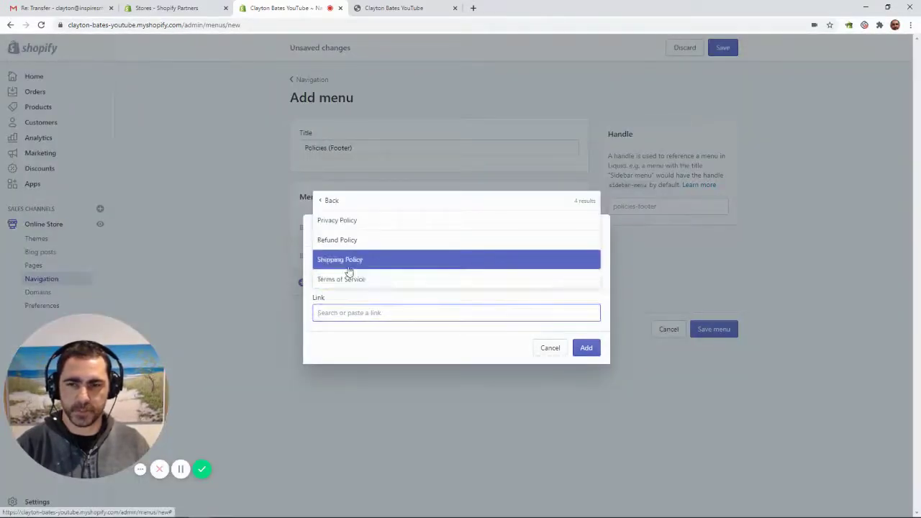
{"action": "left_click", "coordinate": [349, 267]}
{"action": "double_click", "coordinate": [354, 277]}
{"action": "key", "text": "BackSpace"}
{"action": "left_click", "coordinate": [586, 348]}
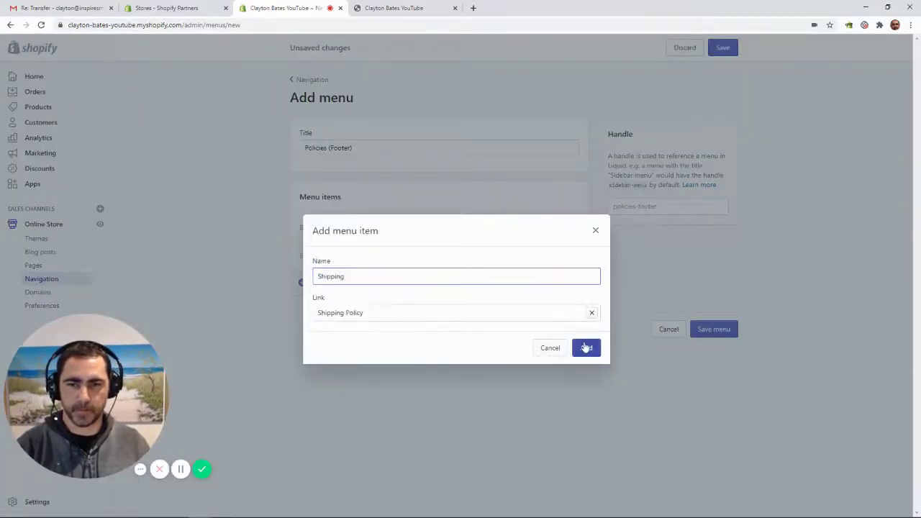
Add a menu item linked to the Refund Policy, shortening its name to Refund, and save the Policies (Footer) menu
{"action": "left_click", "coordinate": [361, 311]}
{"action": "left_click", "coordinate": [355, 314]}
{"action": "scroll", "coordinate": [360, 274], "scroll_direction": "down", "scroll_amount": 1}
{"action": "left_click", "coordinate": [360, 279]}
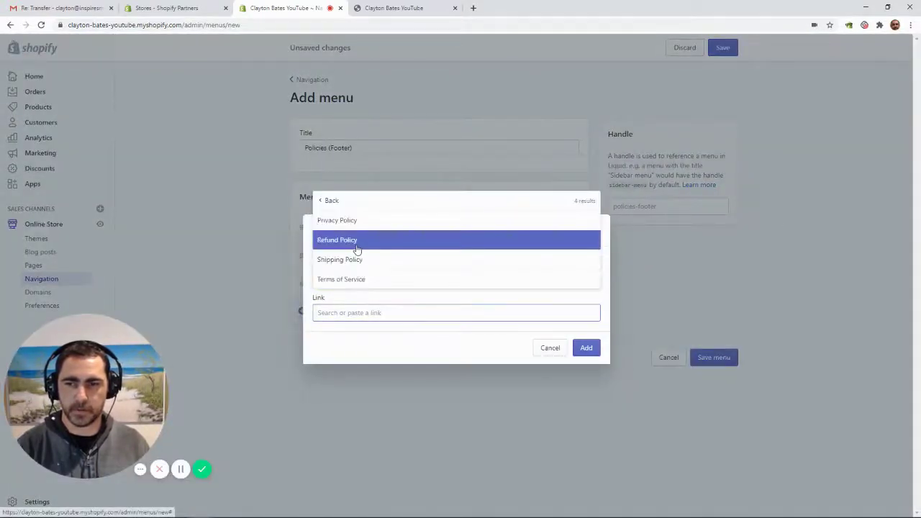
{"action": "left_click", "coordinate": [353, 241]}
{"action": "double_click", "coordinate": [350, 277]}
{"action": "key", "text": "BackSpace"}
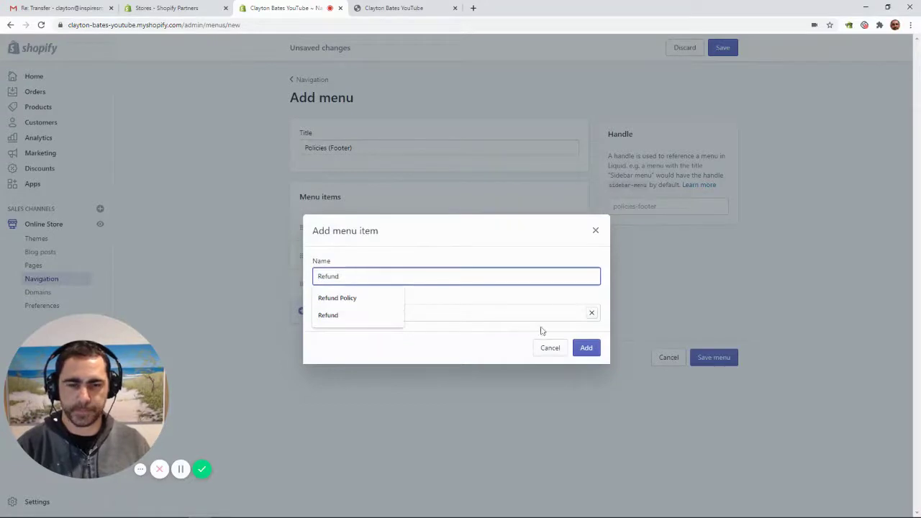
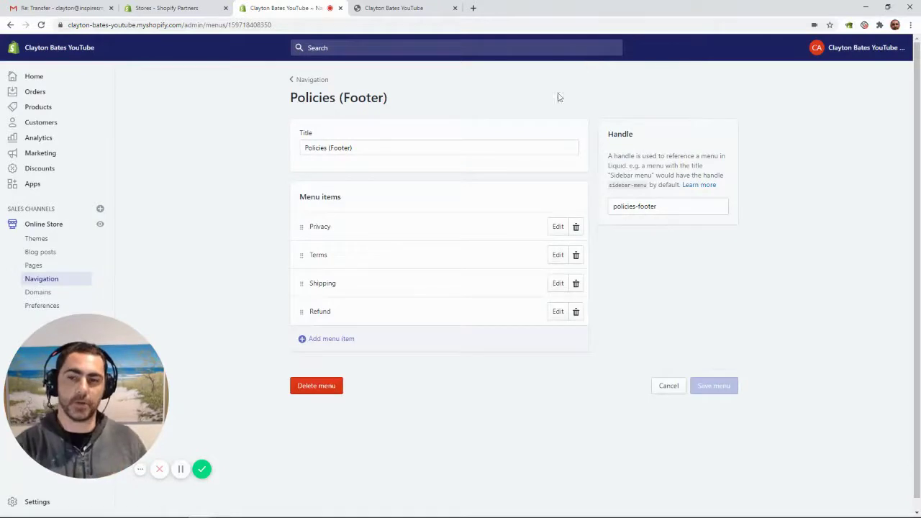
Open the current Debutify theme for customization and go to its Footer section settings
{"action": "left_click", "coordinate": [50, 242]}
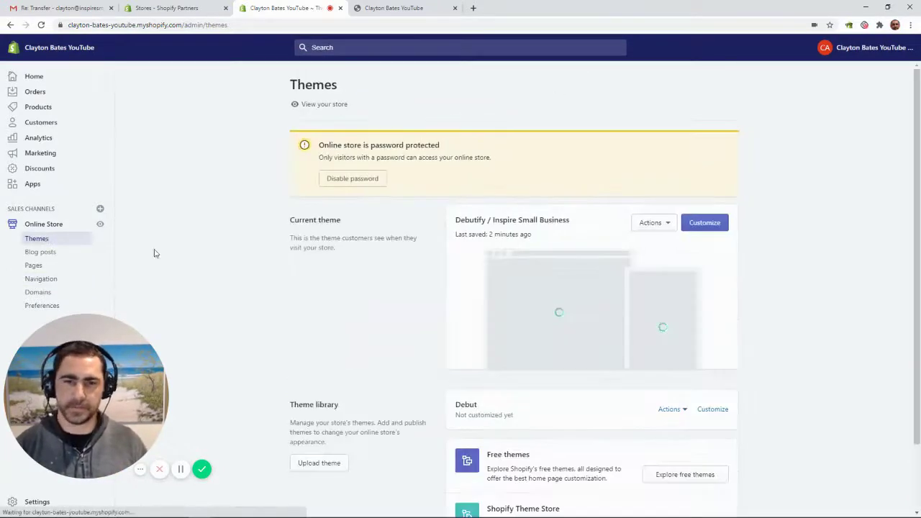
{"action": "left_click", "coordinate": [702, 224]}
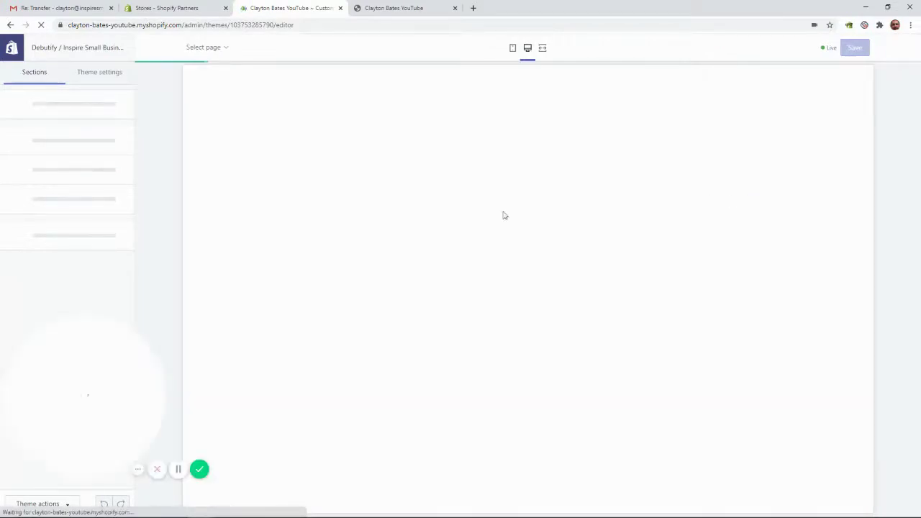
{"action": "left_click_drag", "start_coordinate": [115, 404], "coordinate": [392, 278]}
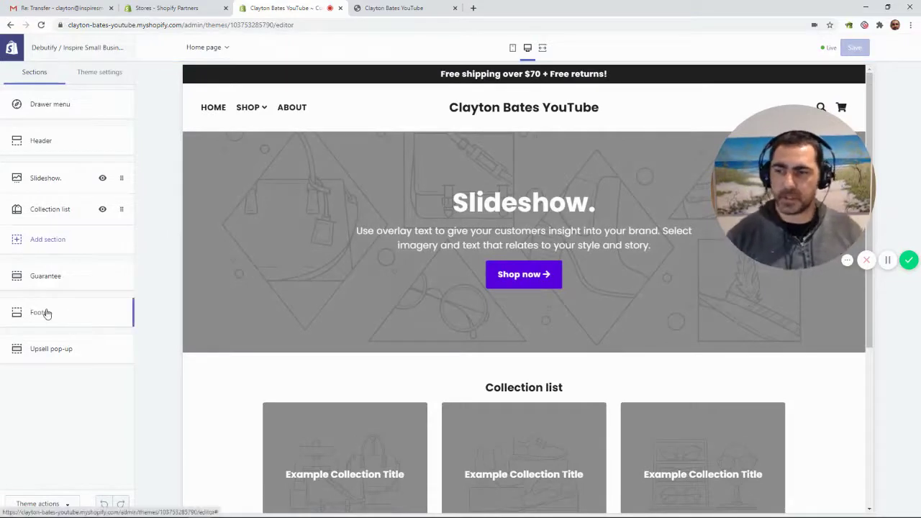
{"action": "left_click", "coordinate": [46, 313]}
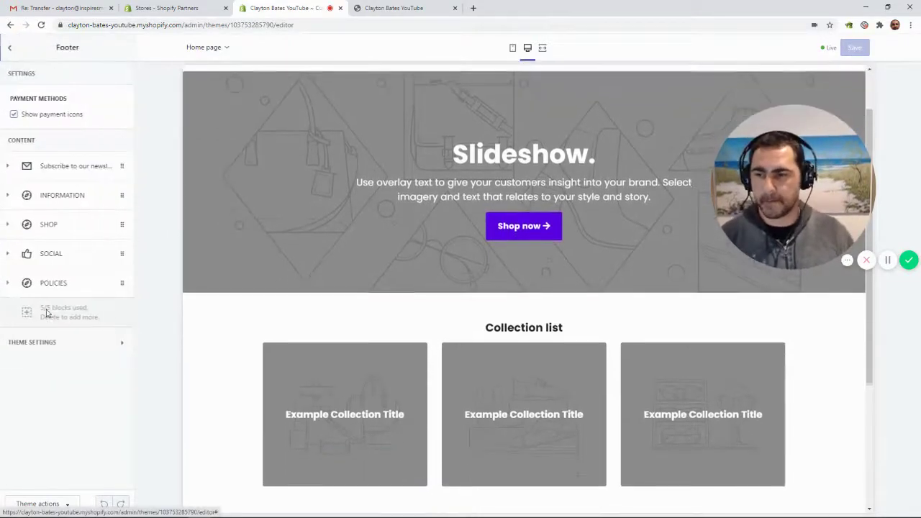
Assign the Information menu to the footer's INFORMATION block
{"action": "left_click", "coordinate": [62, 195]}
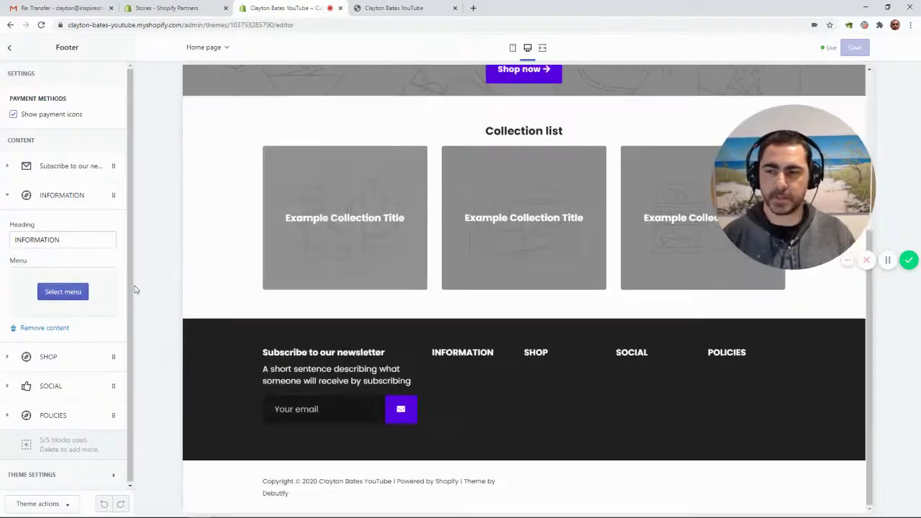
{"action": "left_click", "coordinate": [63, 291]}
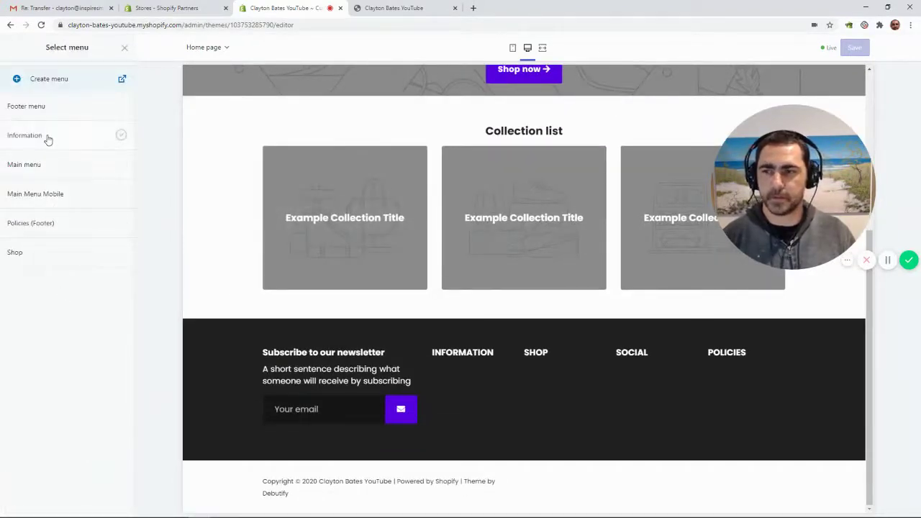
{"action": "left_click", "coordinate": [45, 139]}
{"action": "left_click", "coordinate": [104, 502]}
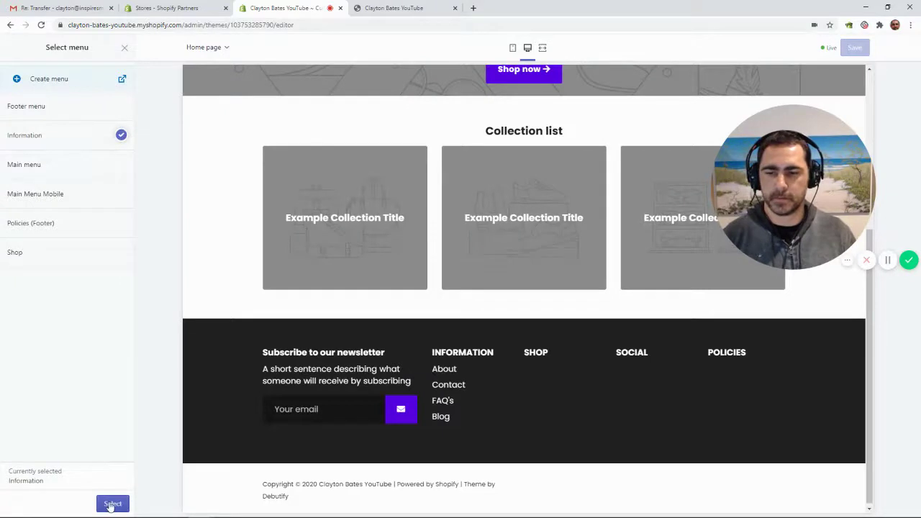
Assign the Shop menu to the footer's SHOP block
{"action": "left_click", "coordinate": [60, 363]}
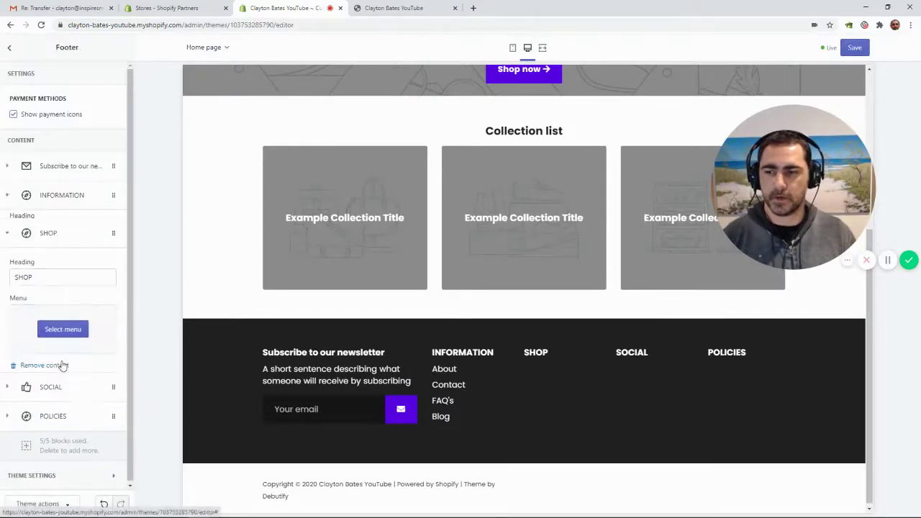
{"action": "left_click", "coordinate": [62, 321]}
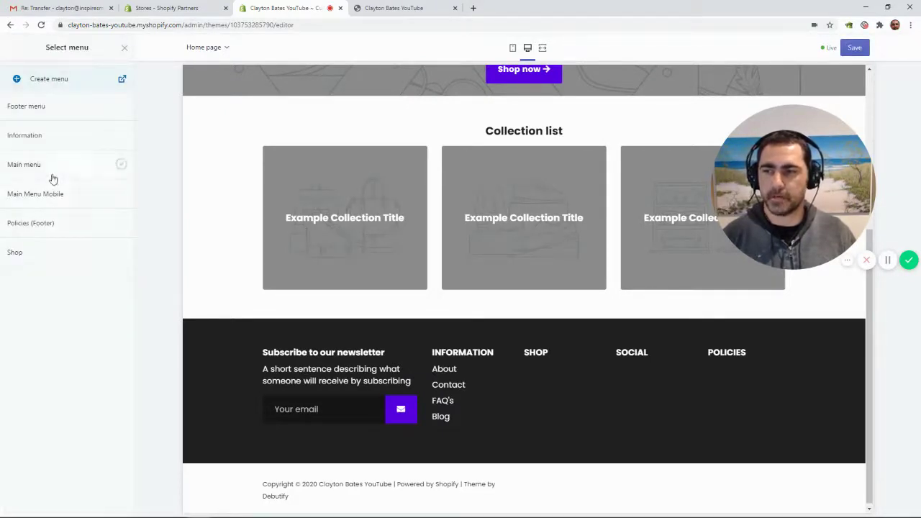
{"action": "left_click", "coordinate": [36, 255]}
{"action": "left_click", "coordinate": [112, 503]}
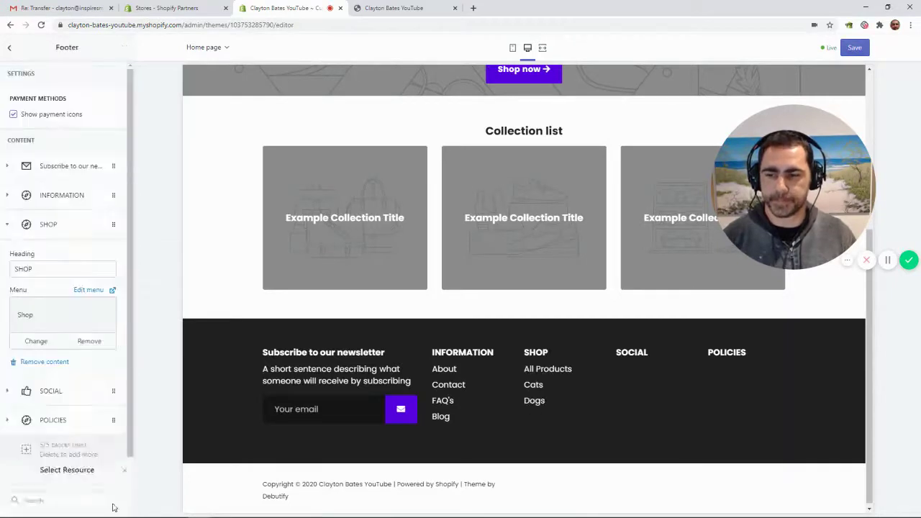
Assign the Policies (Footer) menu to the footer's POLICIES block
{"action": "left_click", "coordinate": [56, 425]}
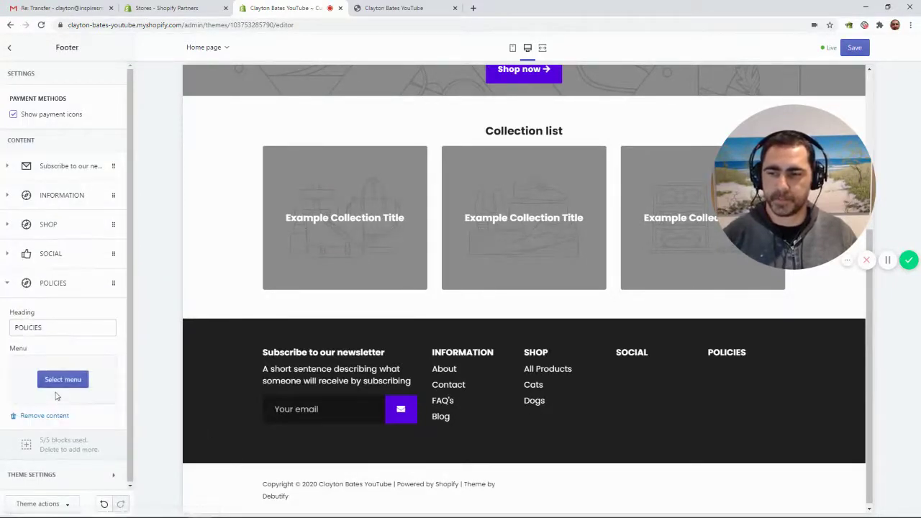
{"action": "left_click", "coordinate": [59, 380]}
{"action": "left_click", "coordinate": [43, 224]}
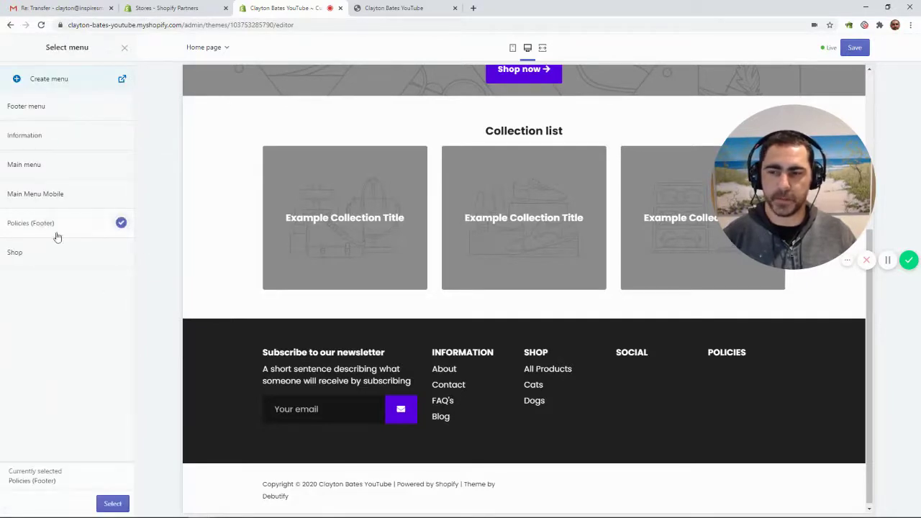
{"action": "left_click", "coordinate": [113, 503]}
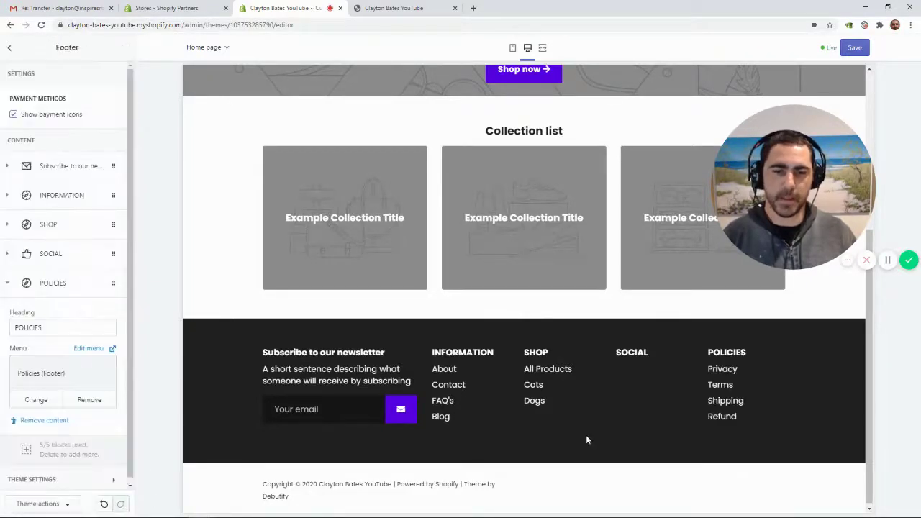
Open the theme's social media settings and enter * as a placeholder for the Facebook account
{"action": "left_click", "coordinate": [10, 47]}
{"action": "left_click", "coordinate": [99, 72]}
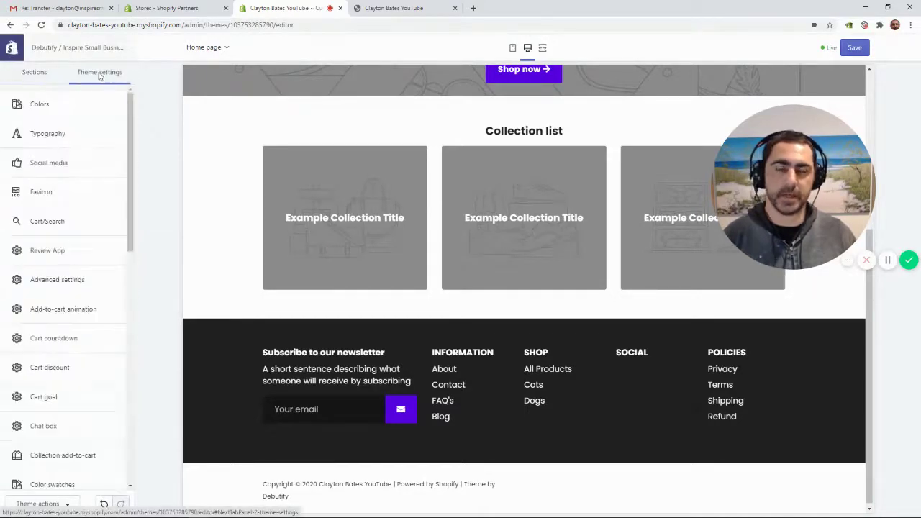
{"action": "left_click", "coordinate": [59, 164]}
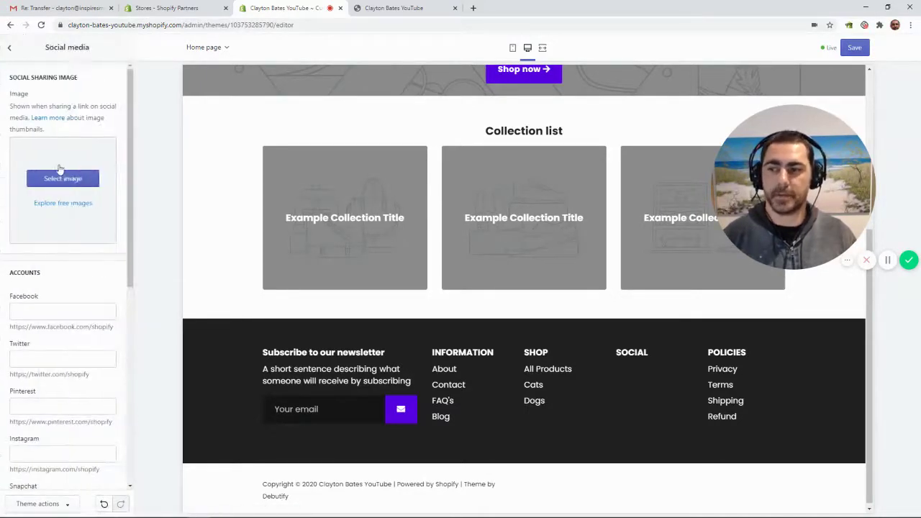
{"action": "scroll", "coordinate": [50, 173], "scroll_direction": "down", "scroll_amount": 2}
{"action": "left_click", "coordinate": [36, 167]}
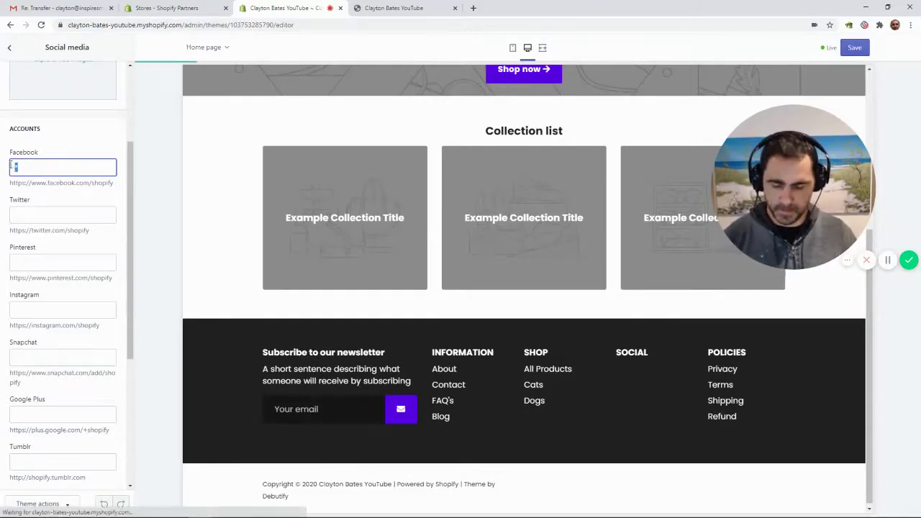
Enter * as a placeholder for the Twitter, Pinterest and Instagram accounts, and save the theme changes
{"action": "left_click", "coordinate": [29, 215]}
{"action": "type", "text": "*"}
{"action": "left_click", "coordinate": [28, 262]}
{"action": "type", "text": "*"}
{"action": "left_click", "coordinate": [24, 307]}
{"action": "type", "text": "*"}
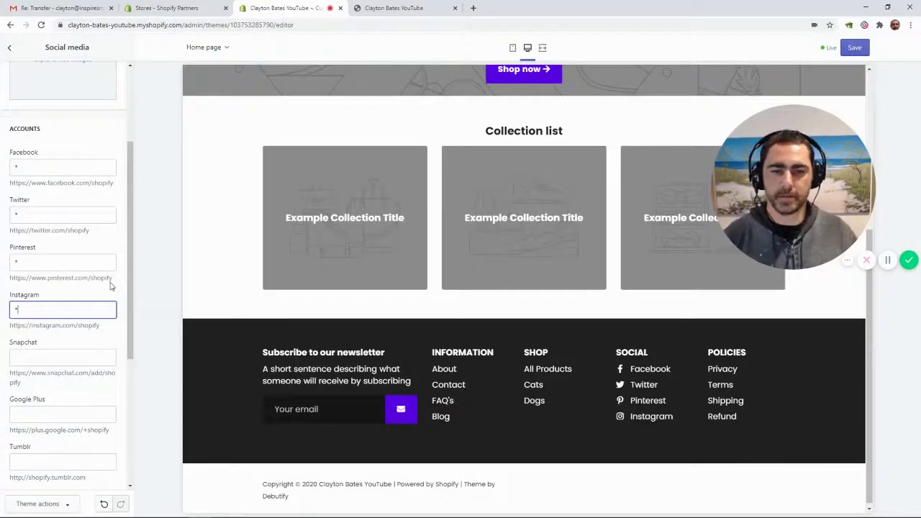
{"action": "scroll", "coordinate": [698, 368], "scroll_direction": "up", "scroll_amount": 3}
{"action": "scroll", "coordinate": [697, 356], "scroll_direction": "up", "scroll_amount": 1}
{"action": "left_click", "coordinate": [854, 47]}
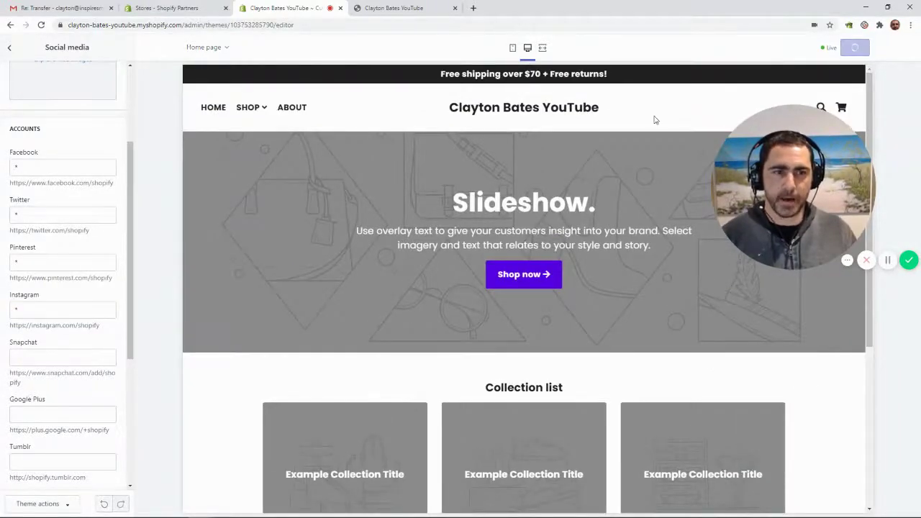